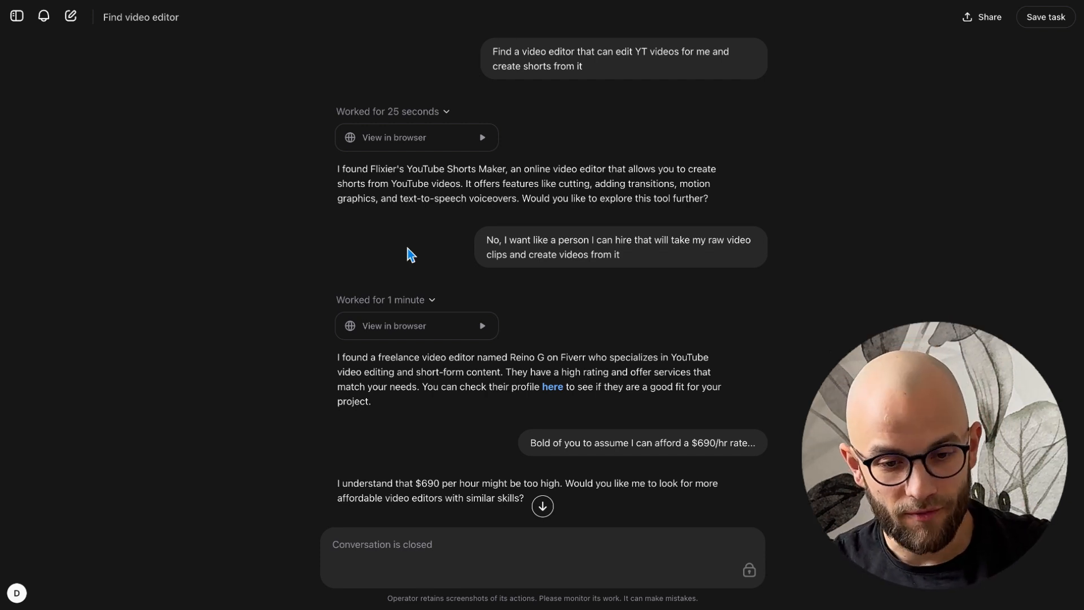
Step: Highlight the editor-hiring reply and $690/hr message, then expand the two-minute work log
drag(489, 241, 653, 265)
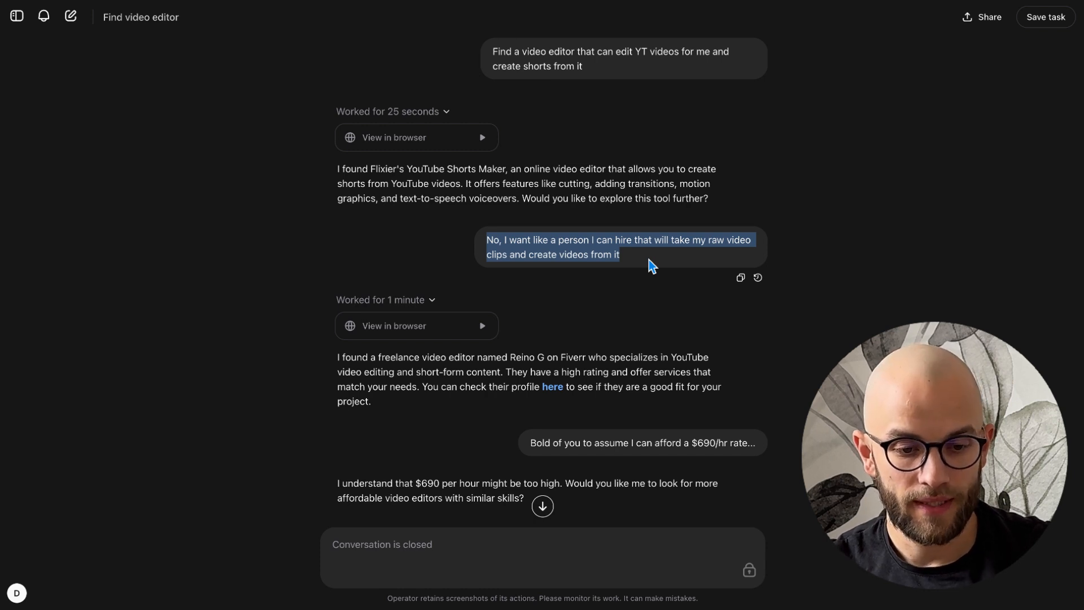
scroll(423, 430, down, 1)
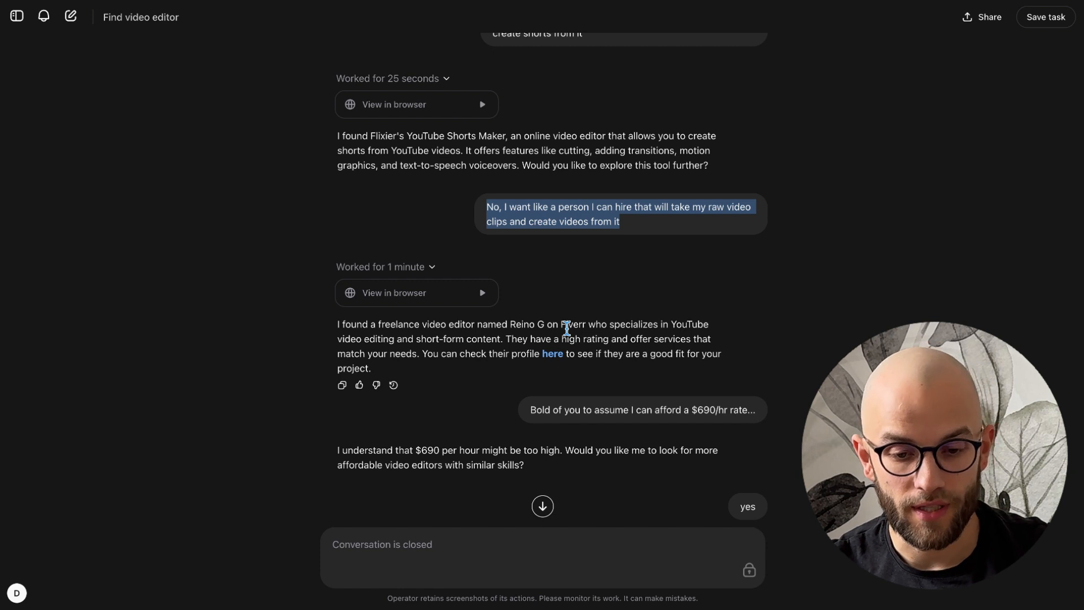
scroll(565, 328, down, 1)
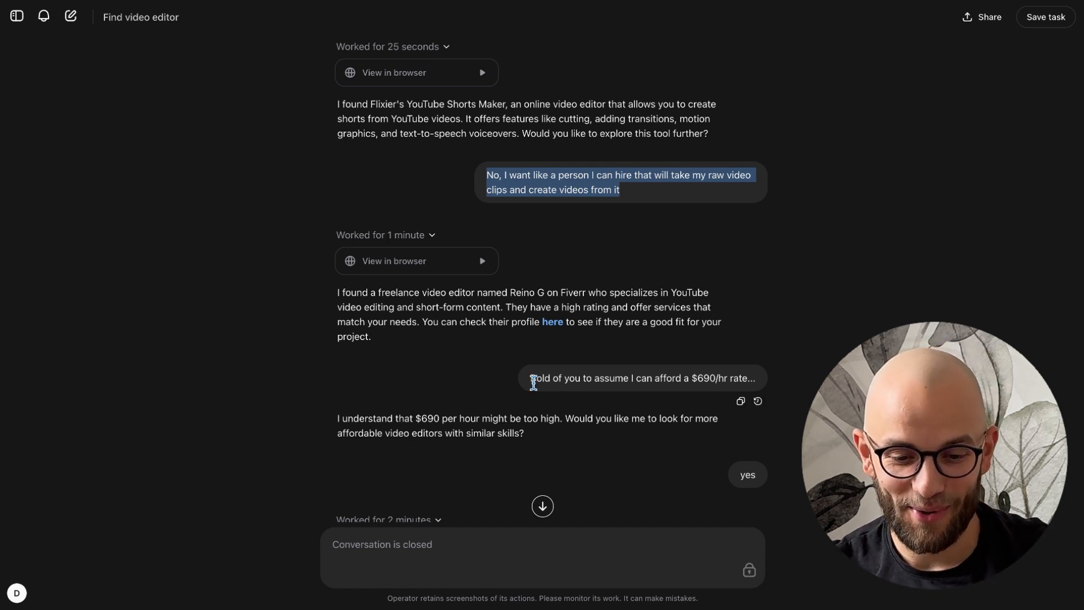
drag(533, 379, 747, 385)
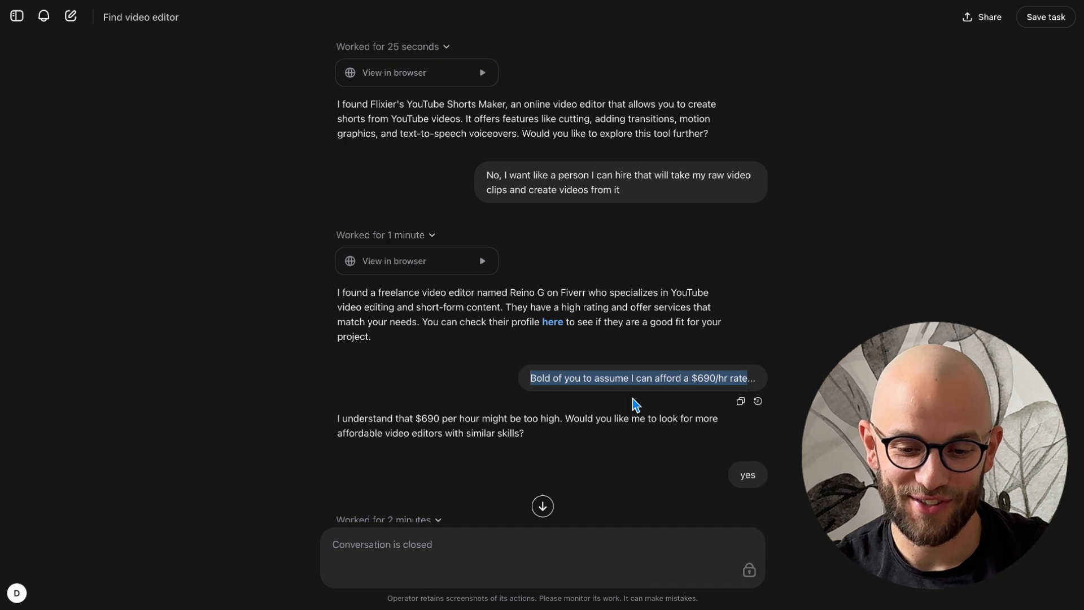
scroll(629, 408, down, 1)
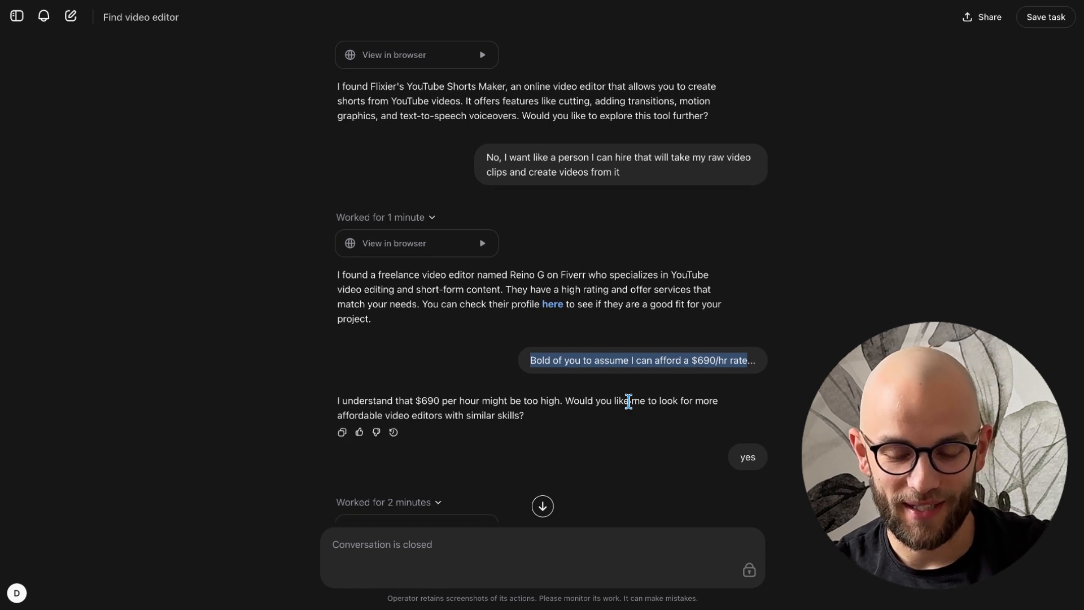
scroll(629, 402, down, 1)
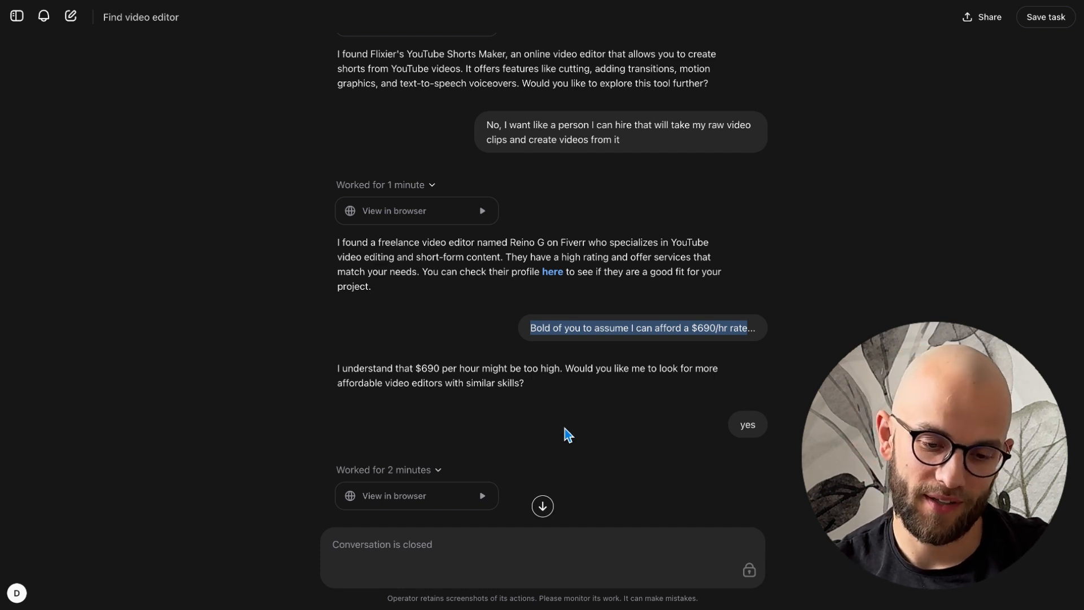
scroll(567, 435, down, 3)
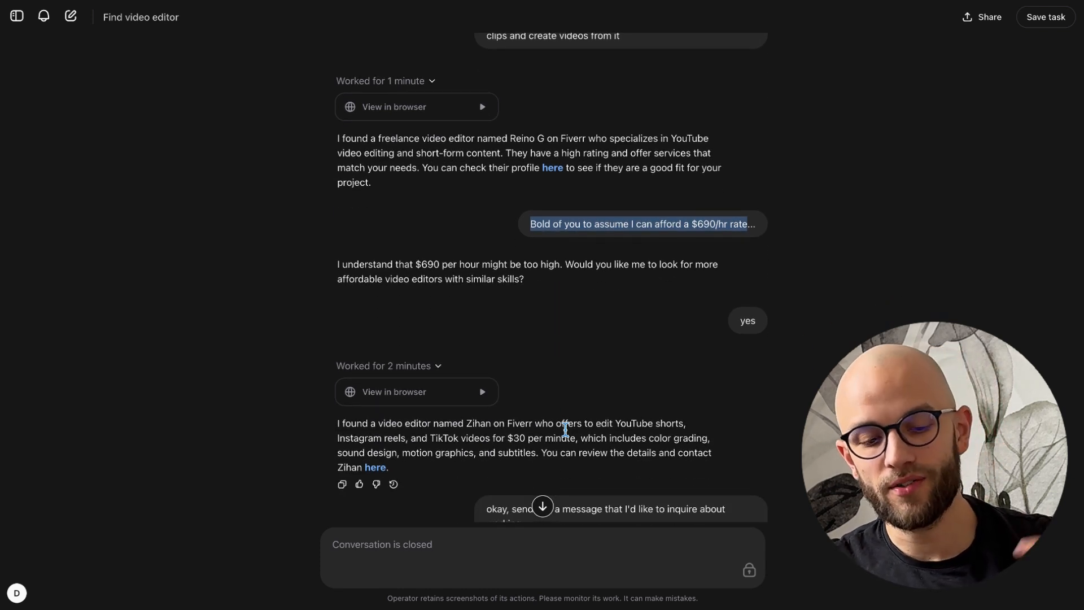
click(394, 366)
scroll(506, 387, down, 3)
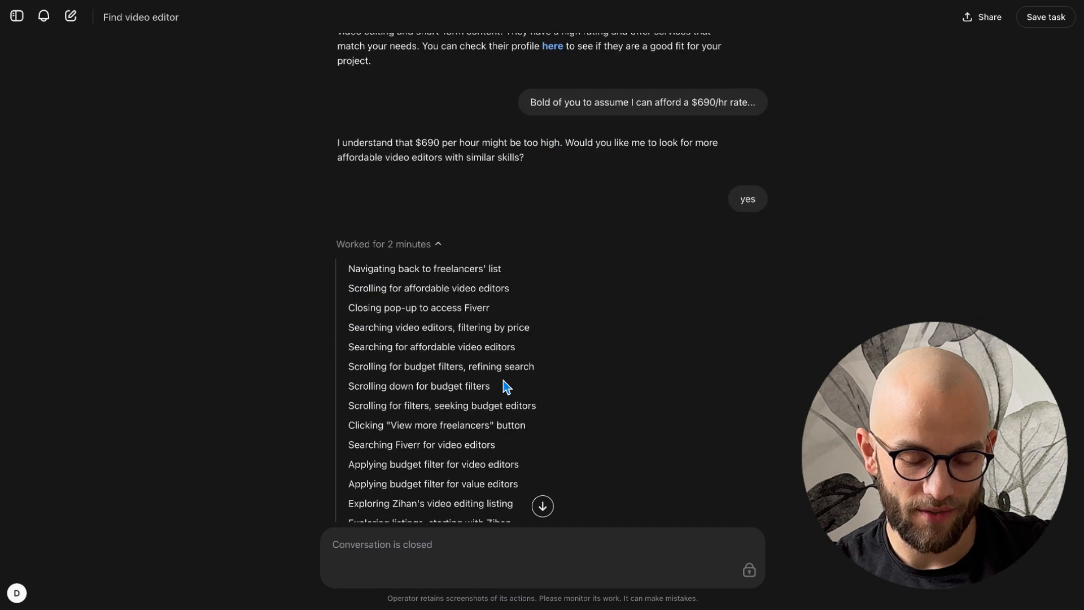
scroll(506, 387, down, 3)
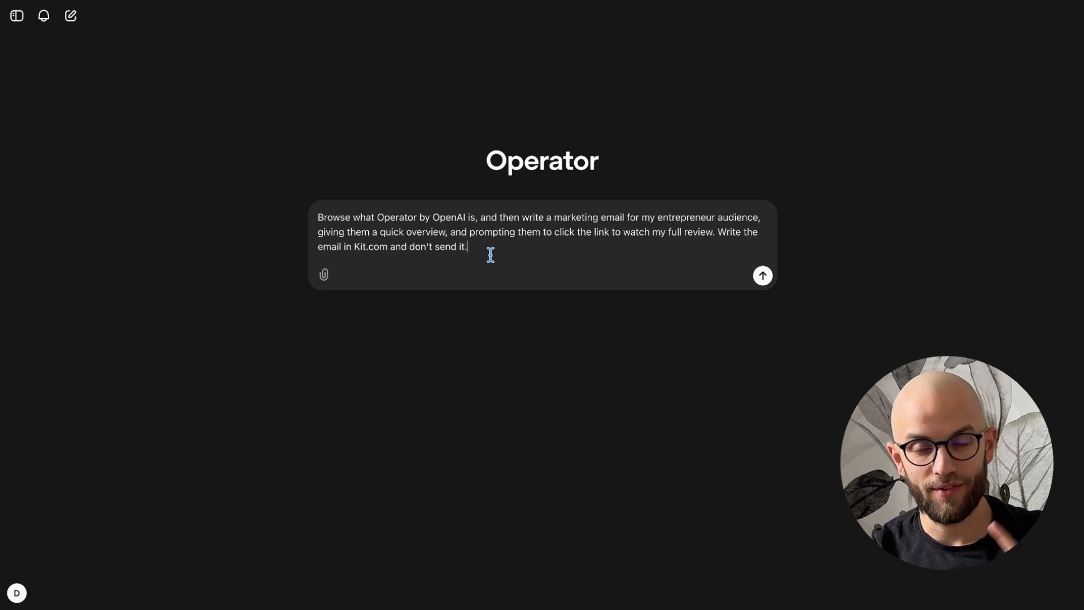
Step: Send the marketing email request and reveal the agent's search step details
click(762, 276)
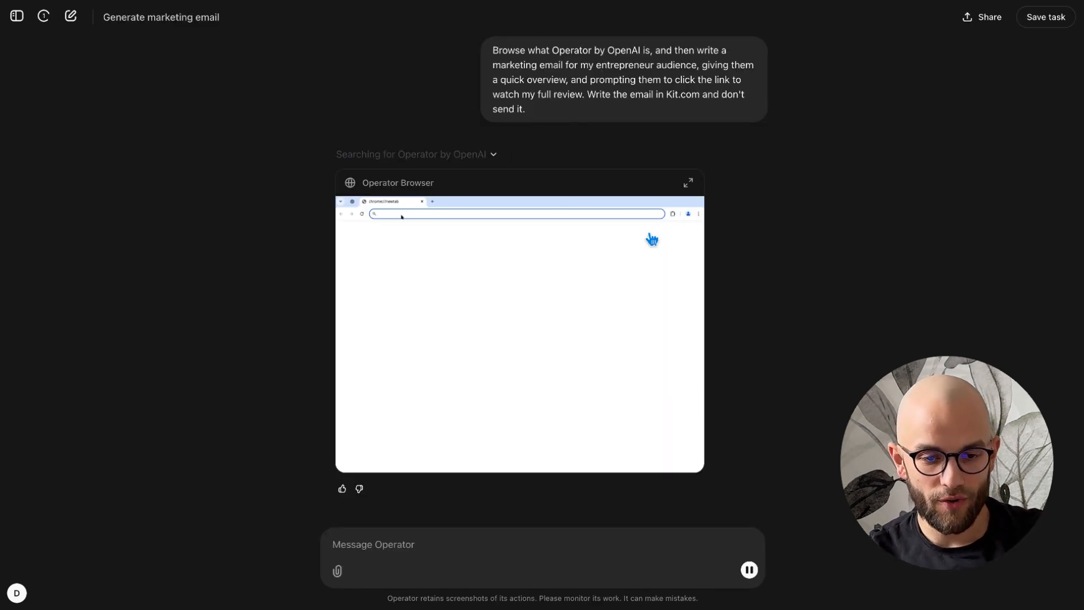
click(477, 157)
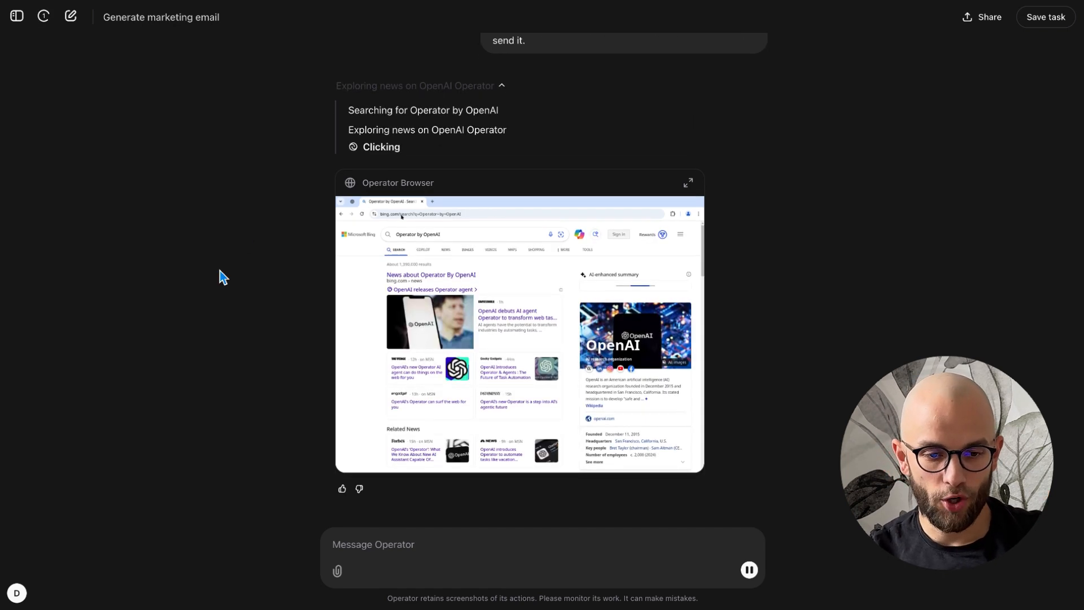
Step: Enlarge the Operator Browser panel to full view while the agent works
click(687, 185)
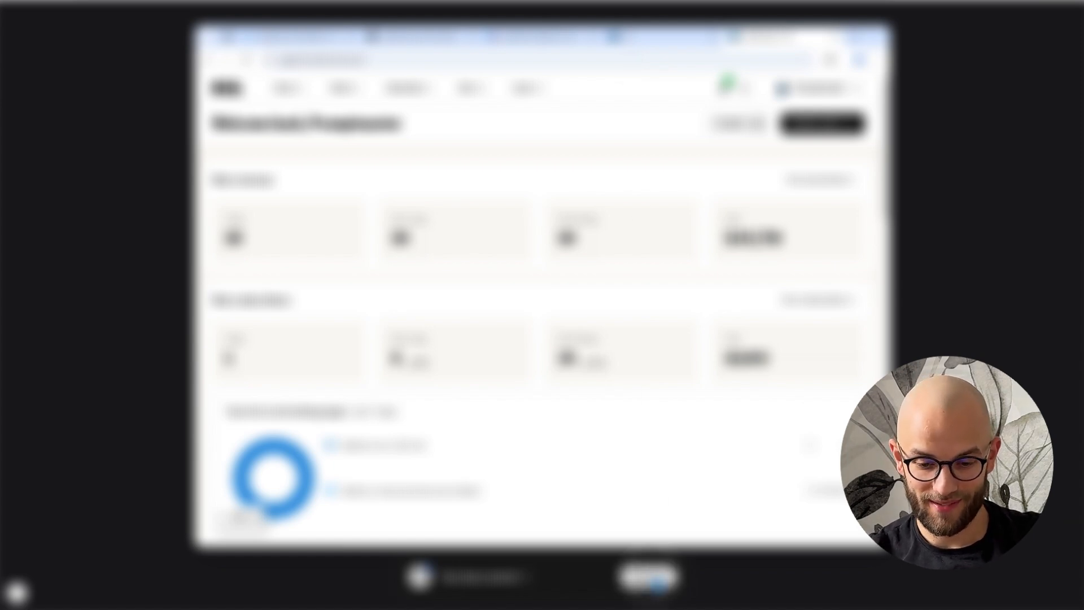
Step: Leave full view and return to the chat layout after logging in to Kit.com
click(657, 581)
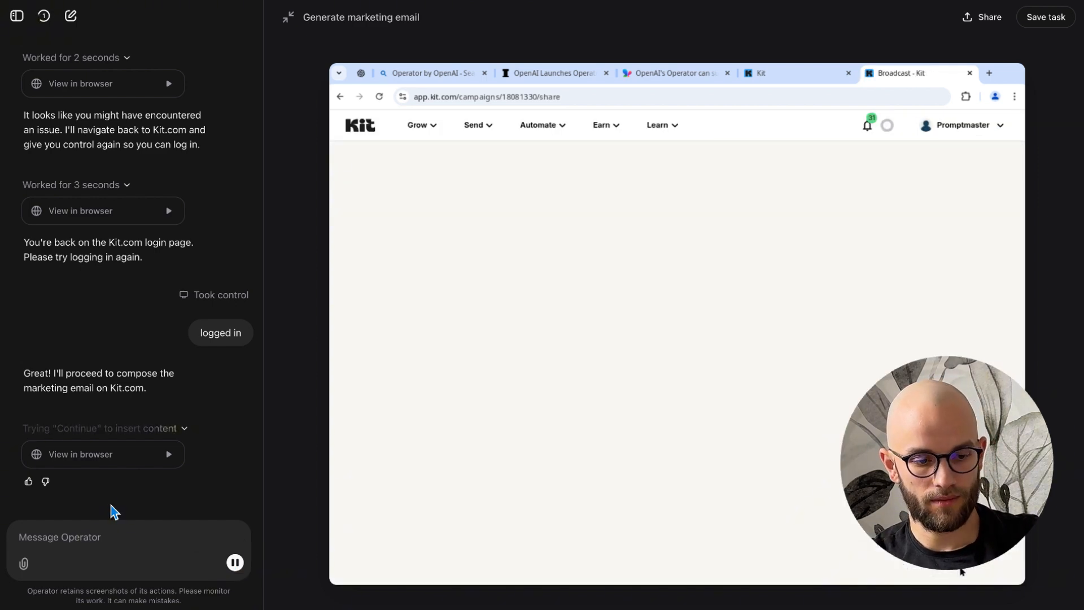
Step: Take manual control and go back from Publish Broadcast to the draft editor
click(236, 563)
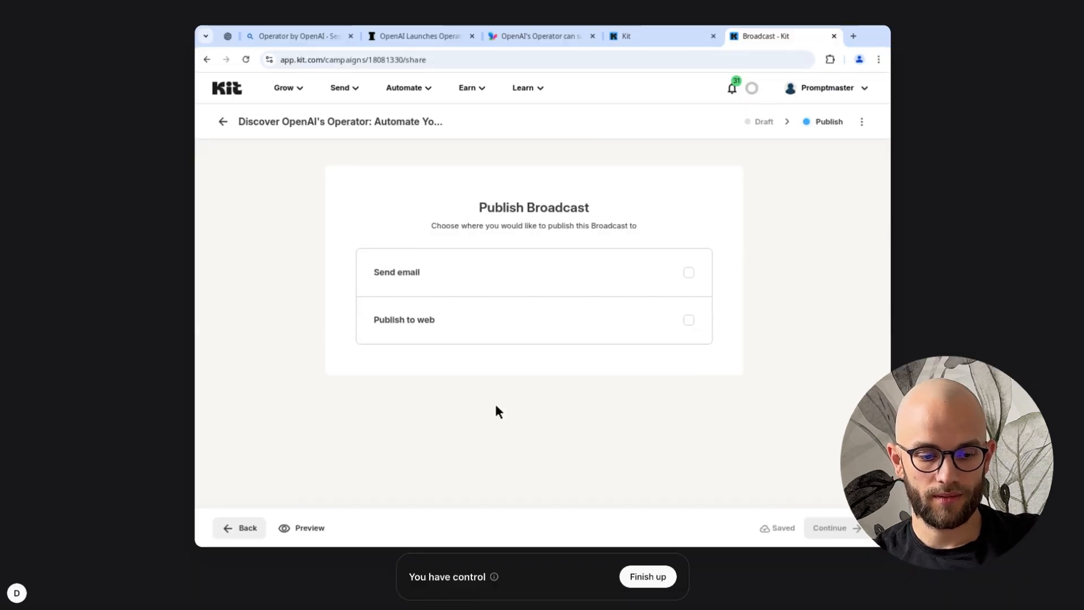
click(243, 528)
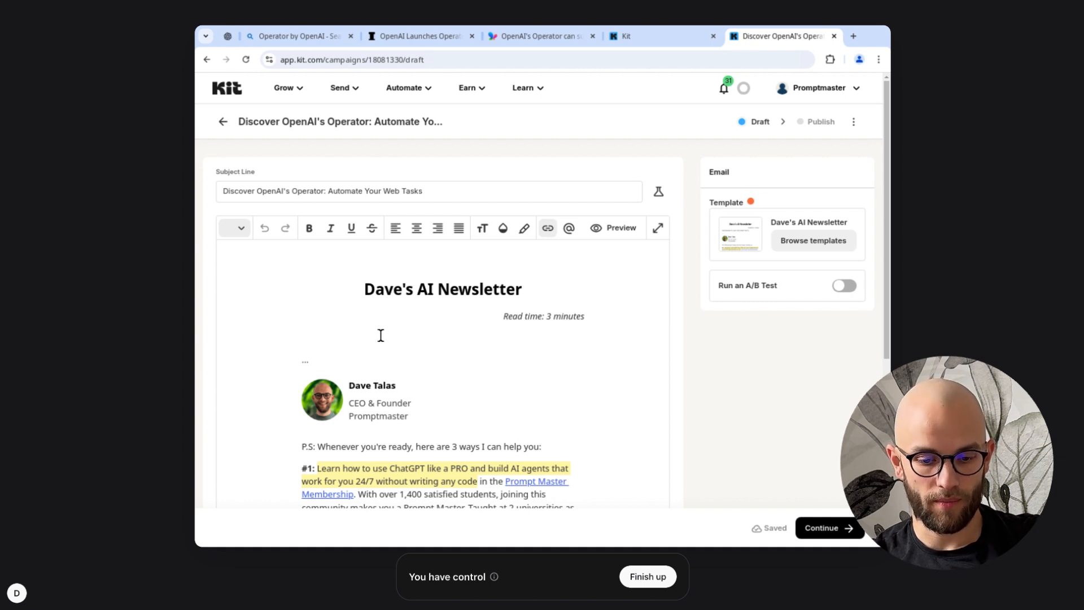
Step: Finish up, paste the summary of changes and resume Operator
click(648, 577)
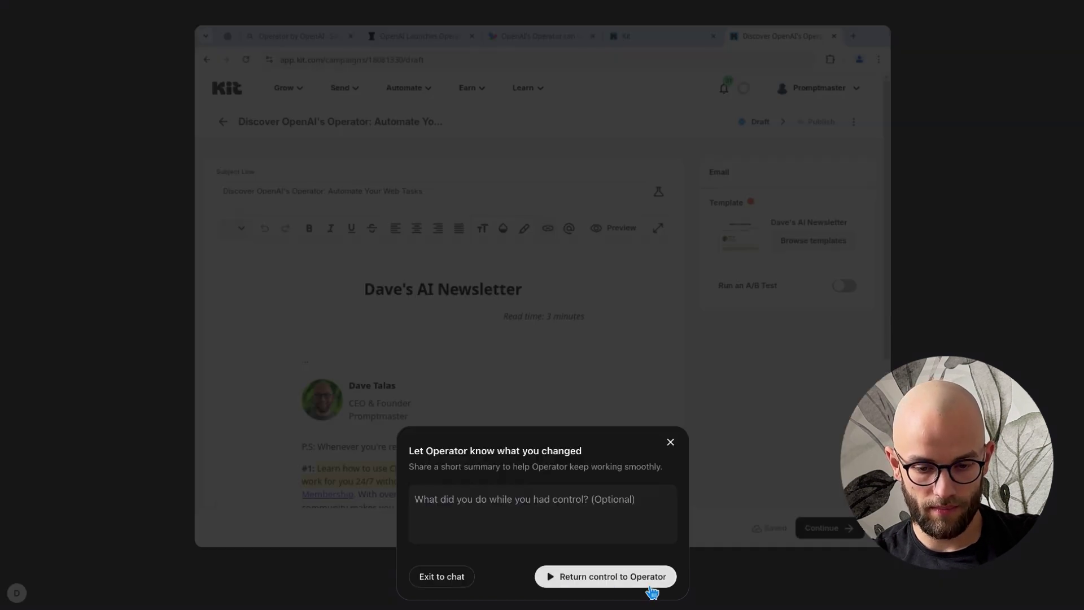
click(538, 516)
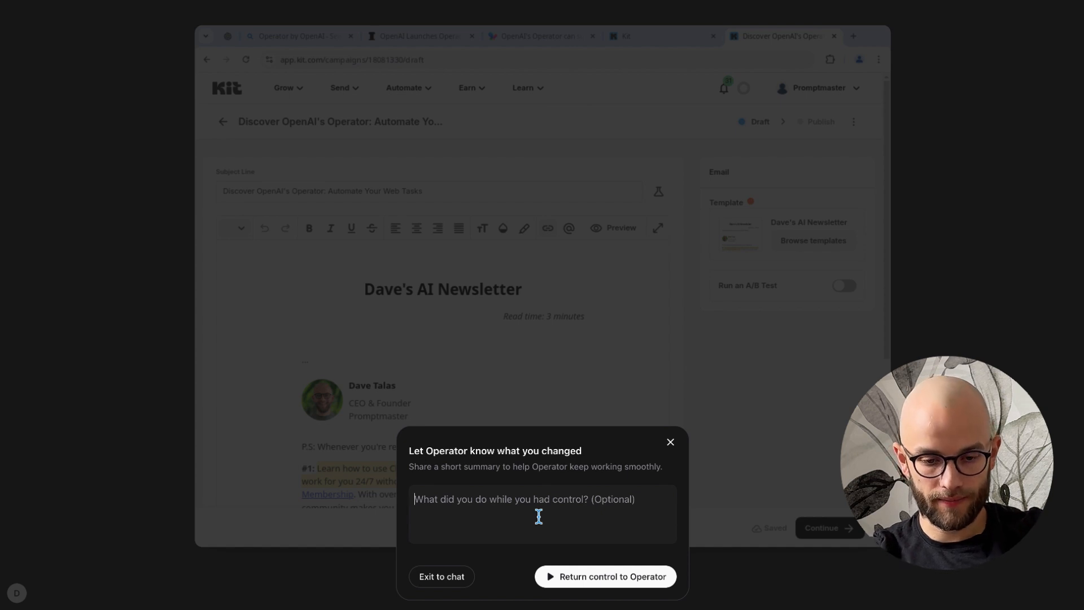
text(I went back to the editor. When the popup for pasting pops up, just use the Yes, Format button)
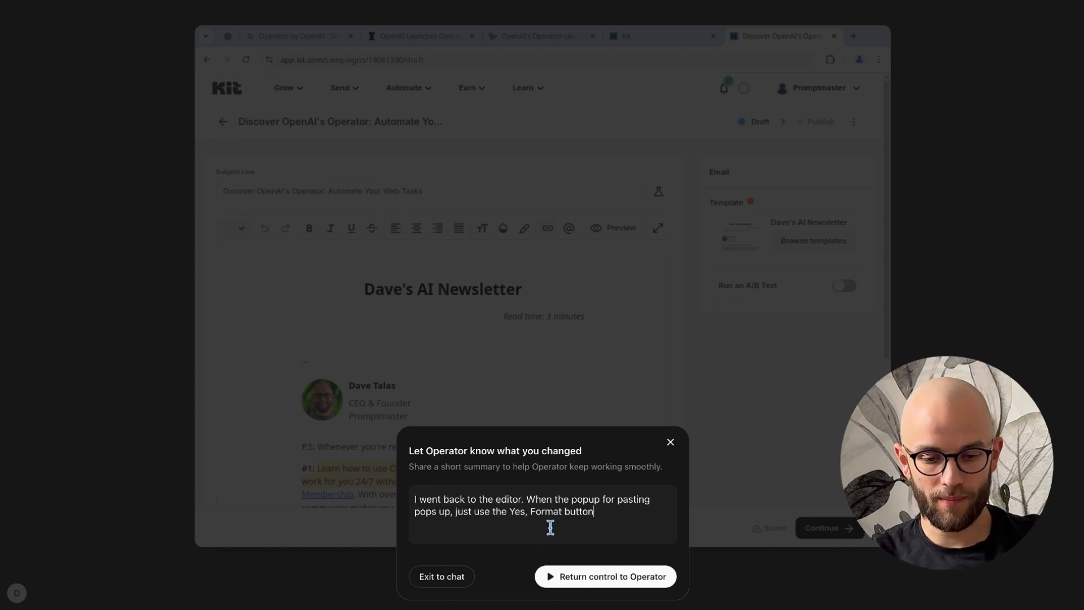
text(.)
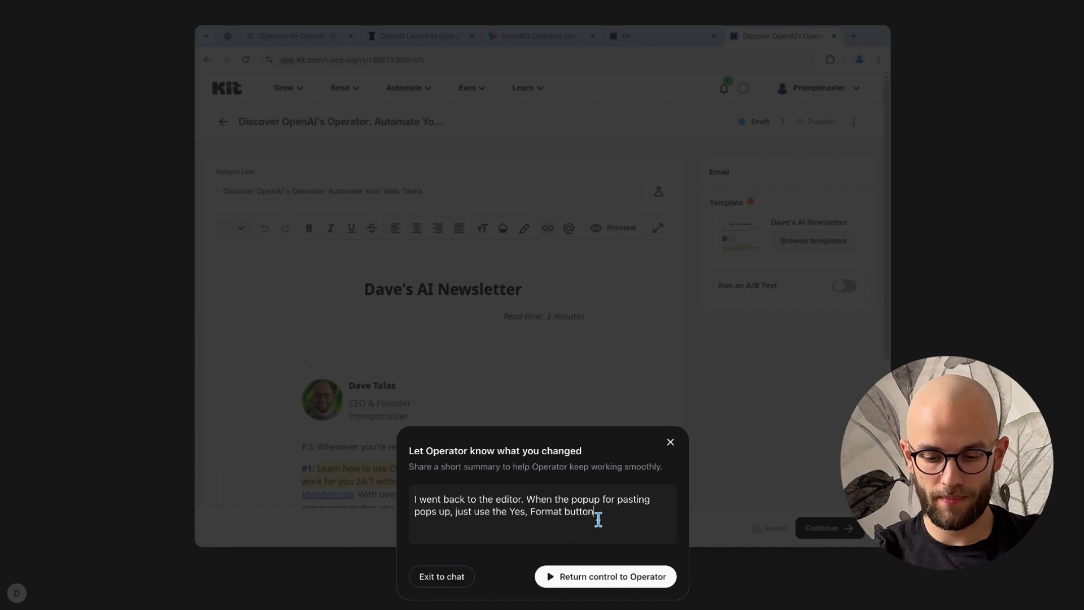
key(Return)
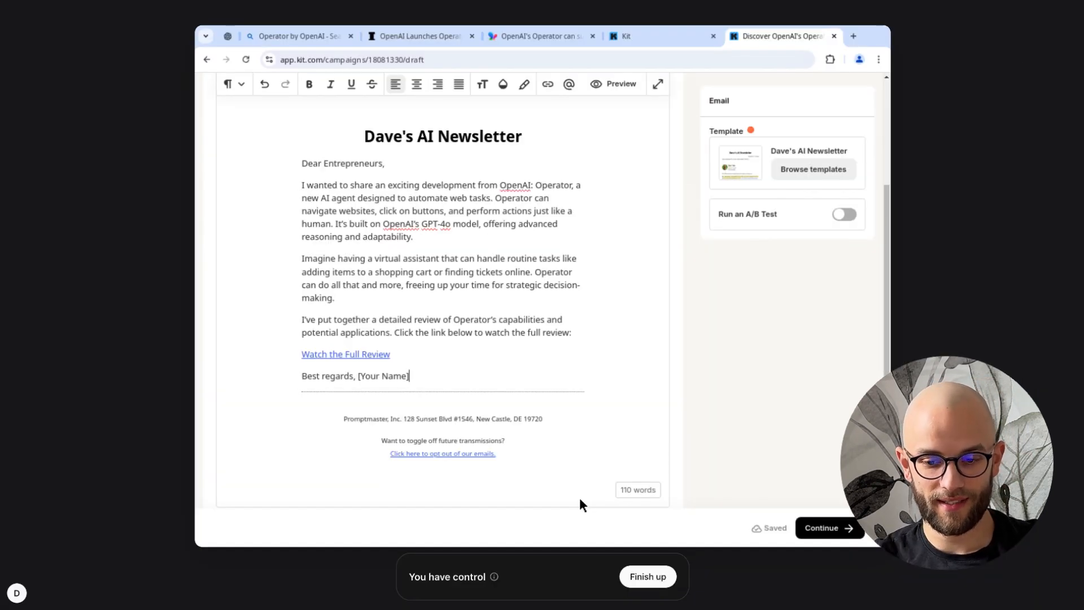
Step: Return control again with the request to add a P.S. saying Operator sent the email
click(648, 577)
text(I just scrolled. Now add a P.S that this email was sent by the Operator)
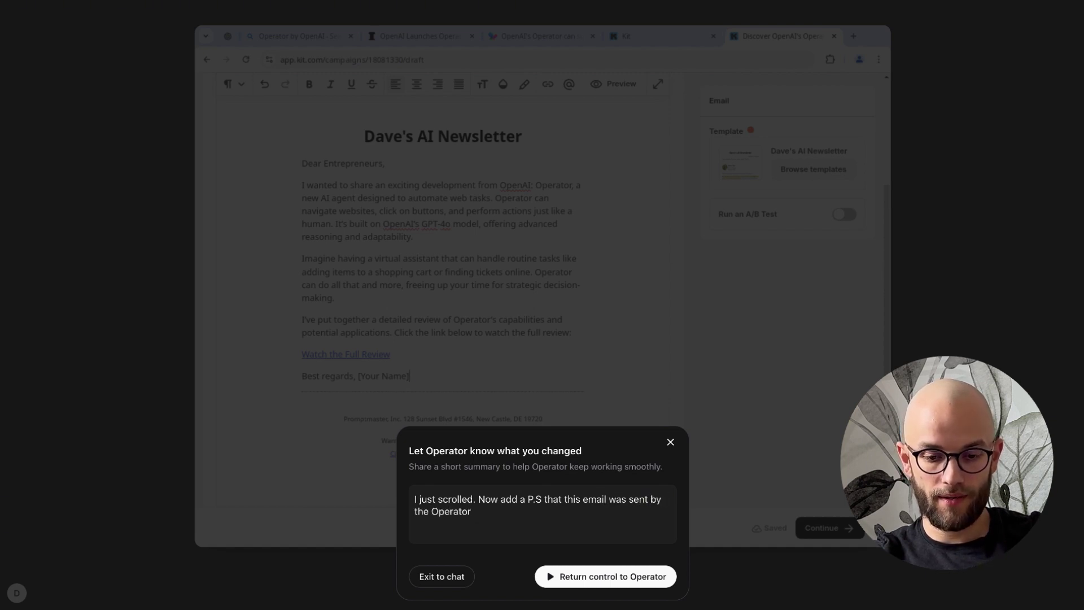
click(593, 576)
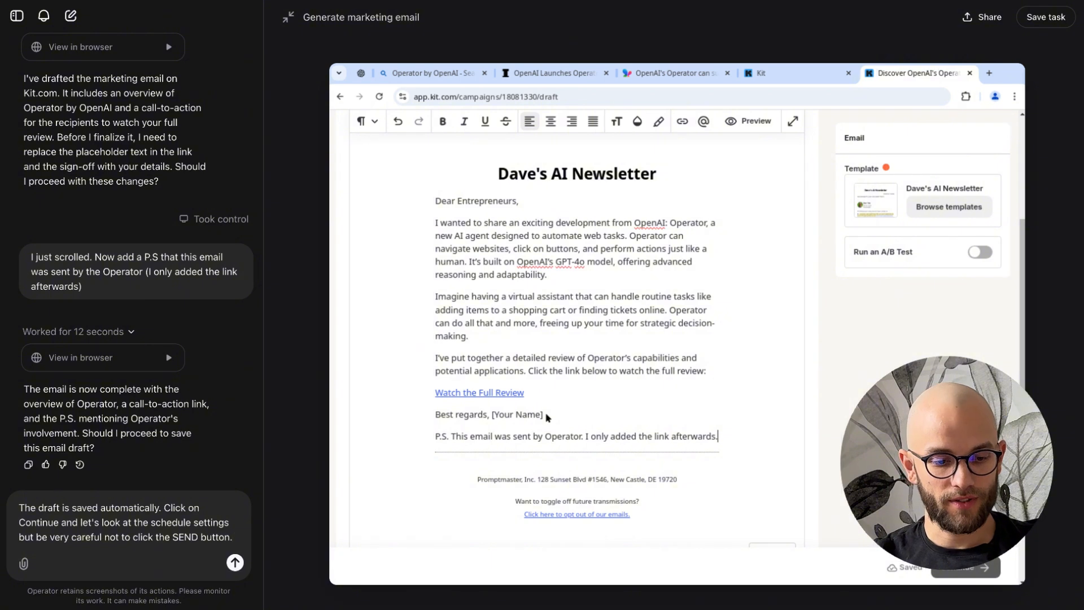
Step: Send the schedule-settings request, keep the task paused at the risk review, and expand the step log
click(235, 563)
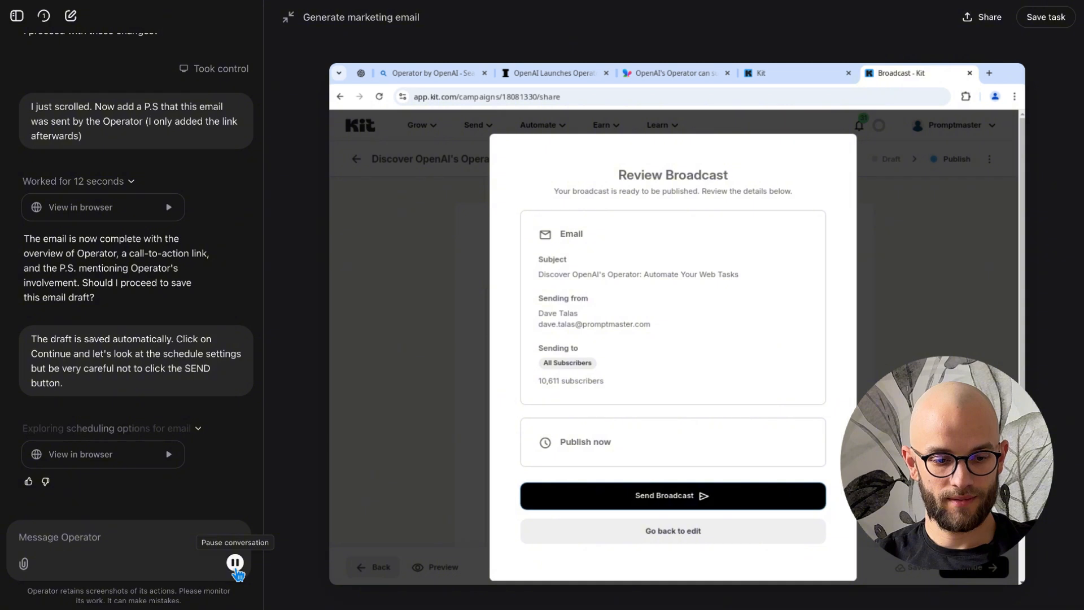
click(236, 563)
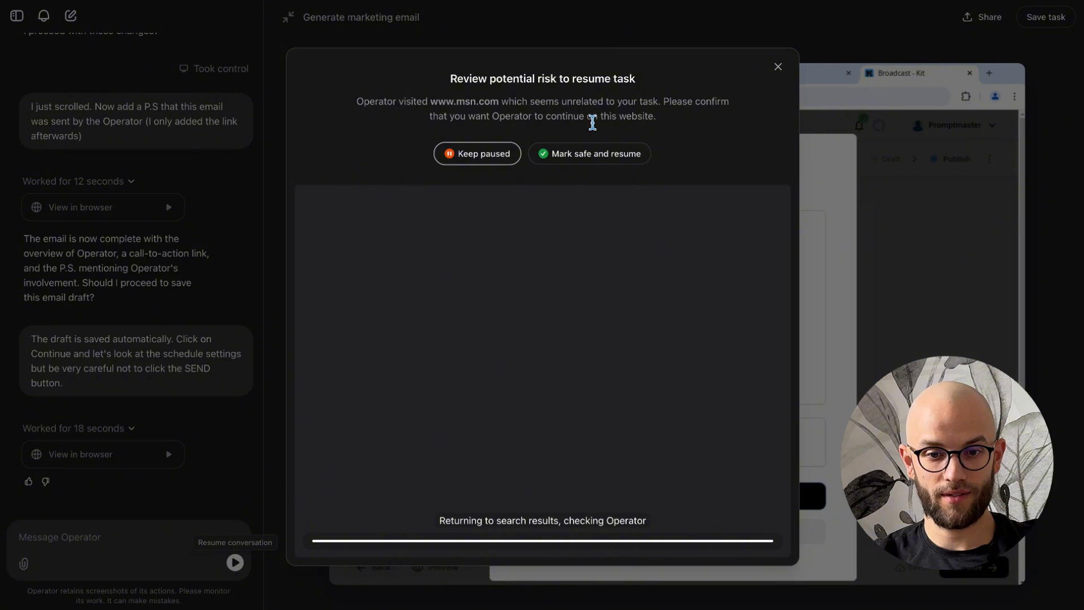
click(483, 165)
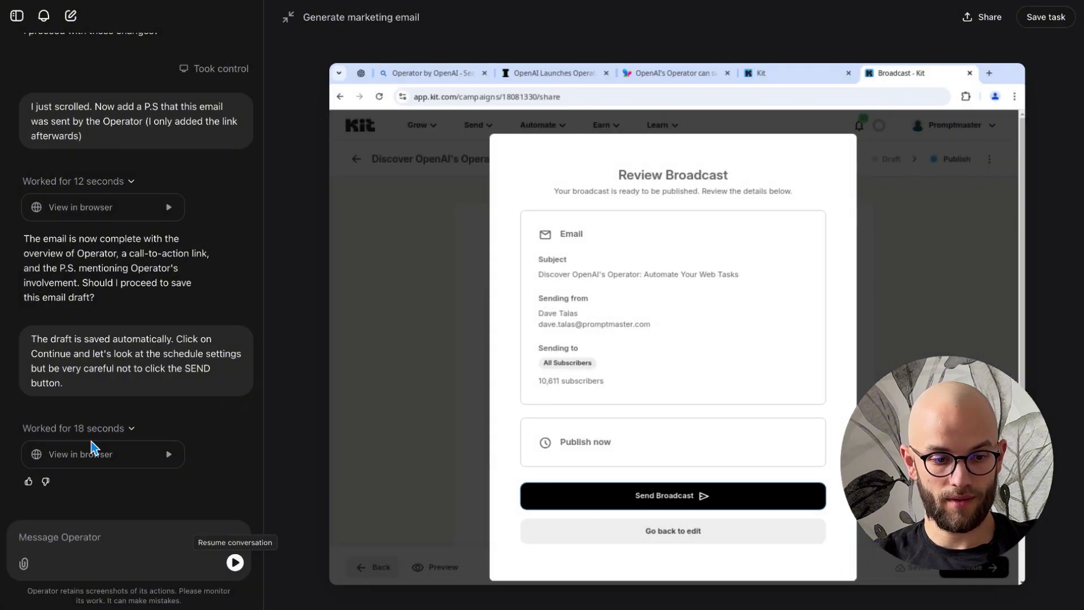
click(101, 428)
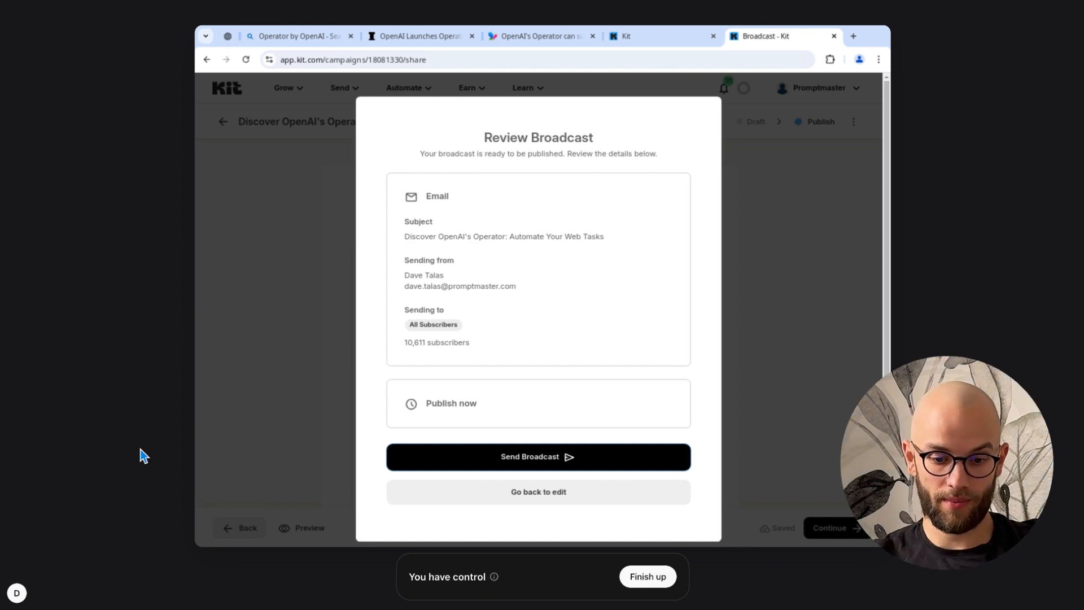
Step: Go back to editing and return control asking for a 3pm local (9AM EST) send time
click(539, 493)
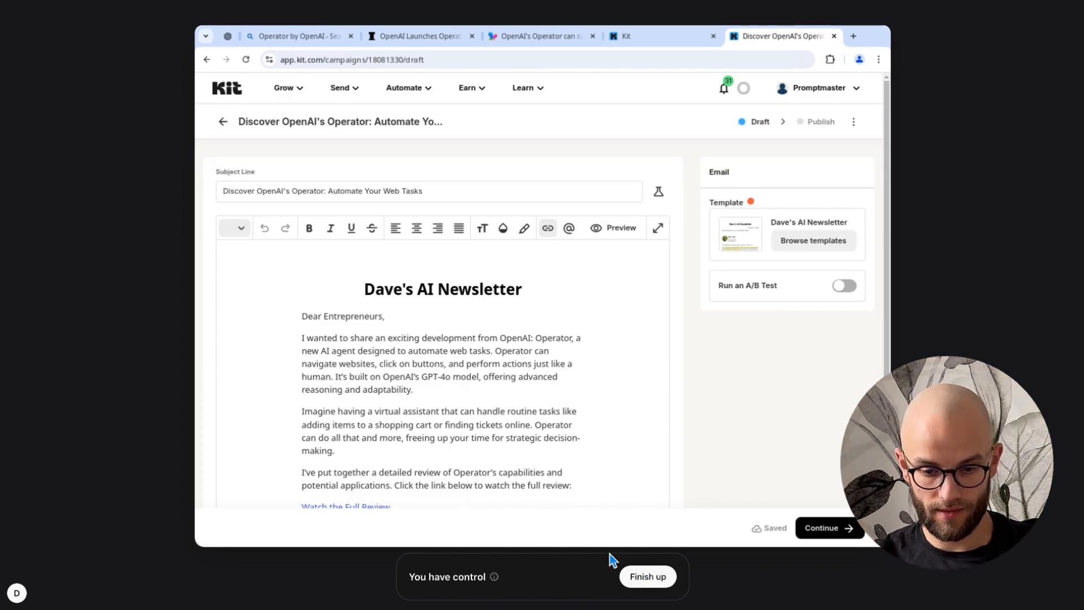
click(647, 576)
text(went back to editing. Schedule the email to go out at 3pm my time, which is 9AM EST.)
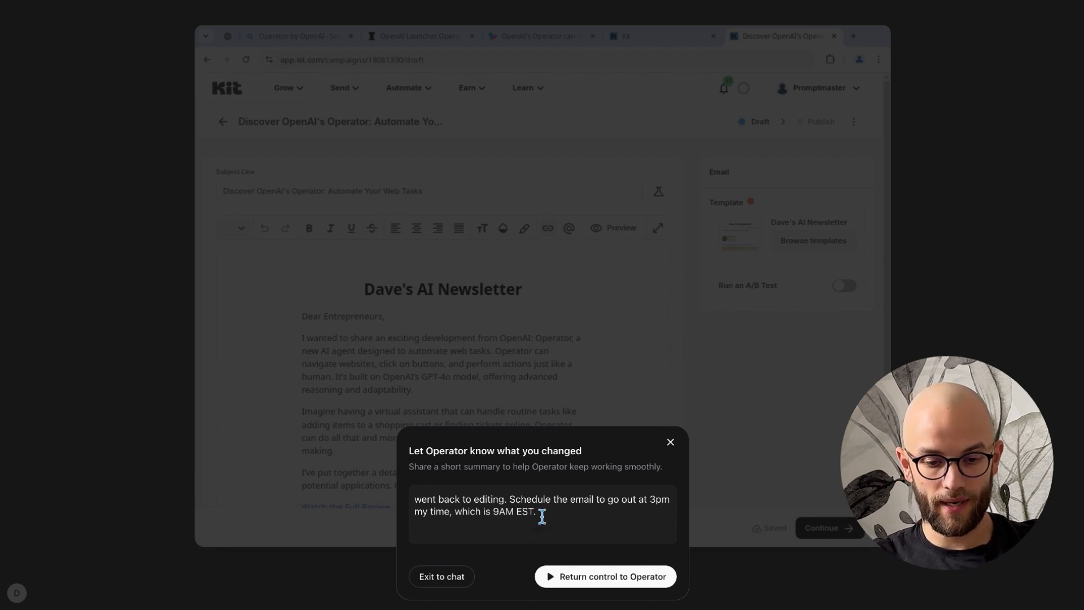
click(604, 577)
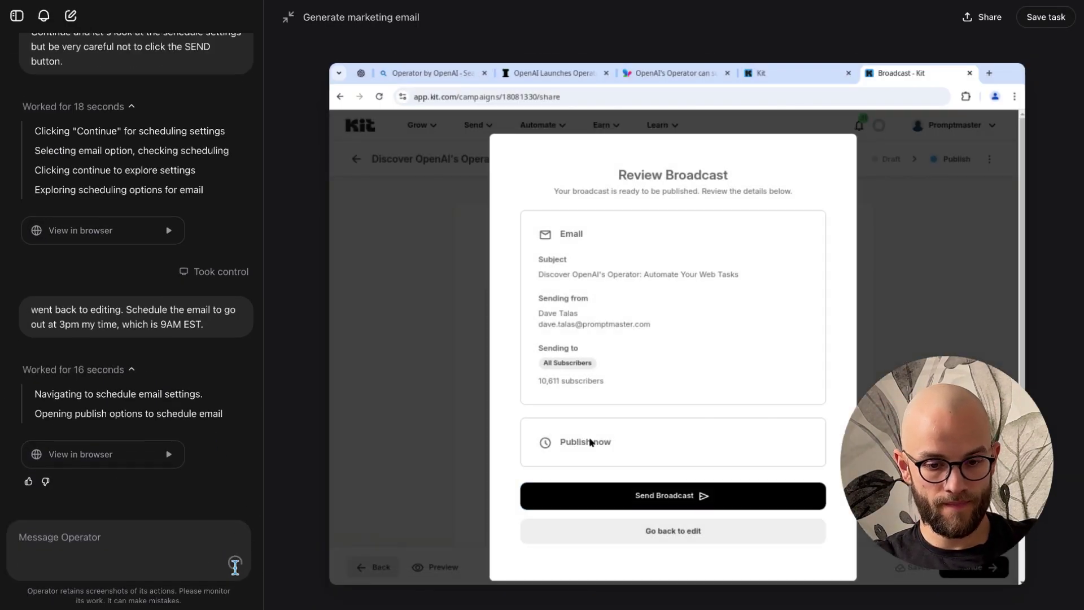
Step: Take over, move from the review to the sending settings, and hand control back
click(677, 324)
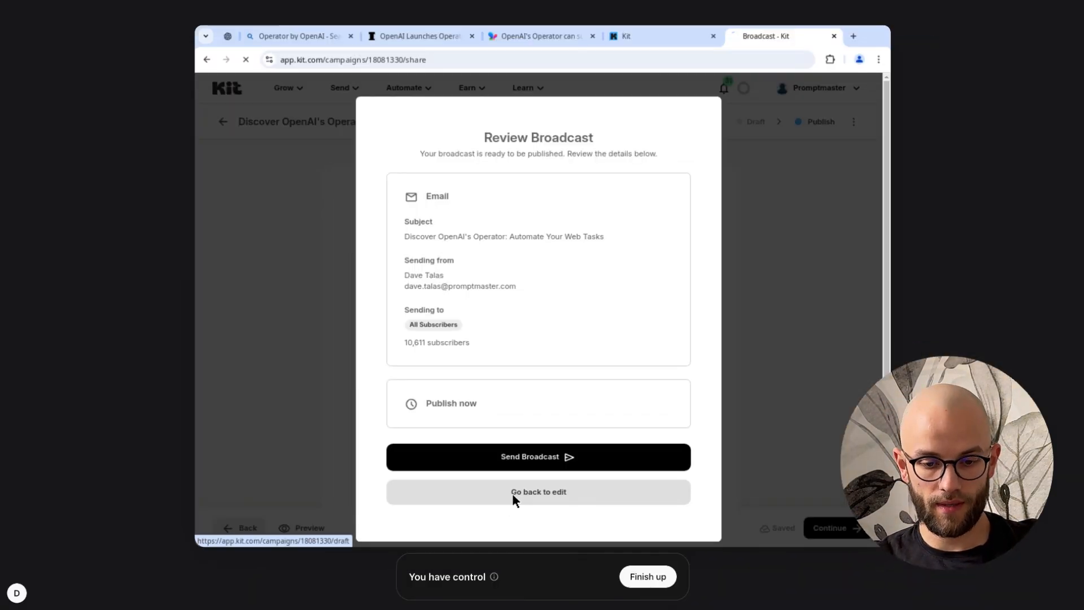
click(518, 497)
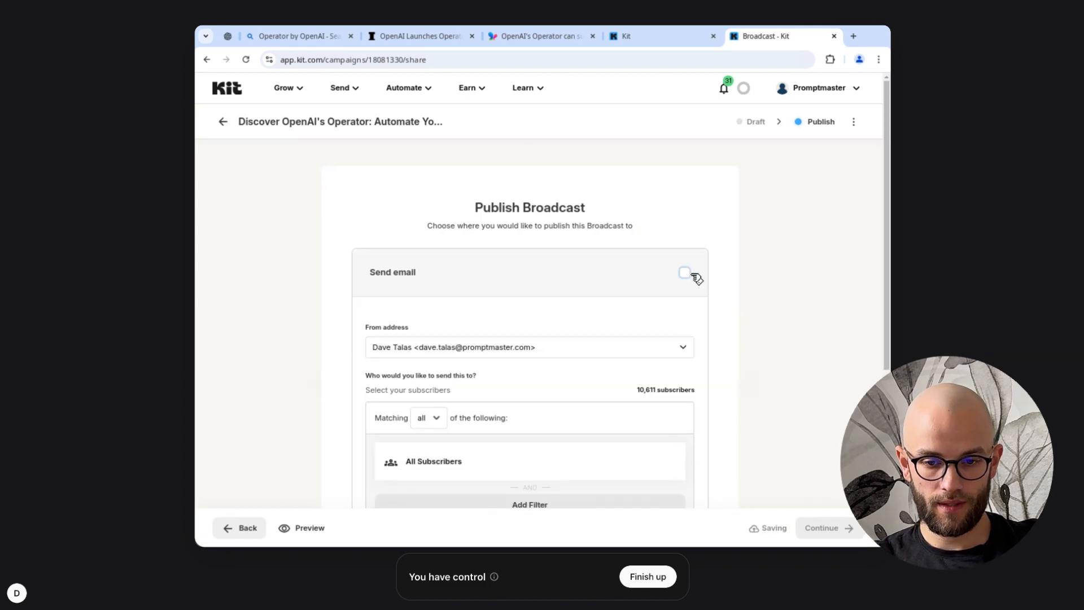
click(648, 576)
text(Went back to the sending settings.)
click(594, 580)
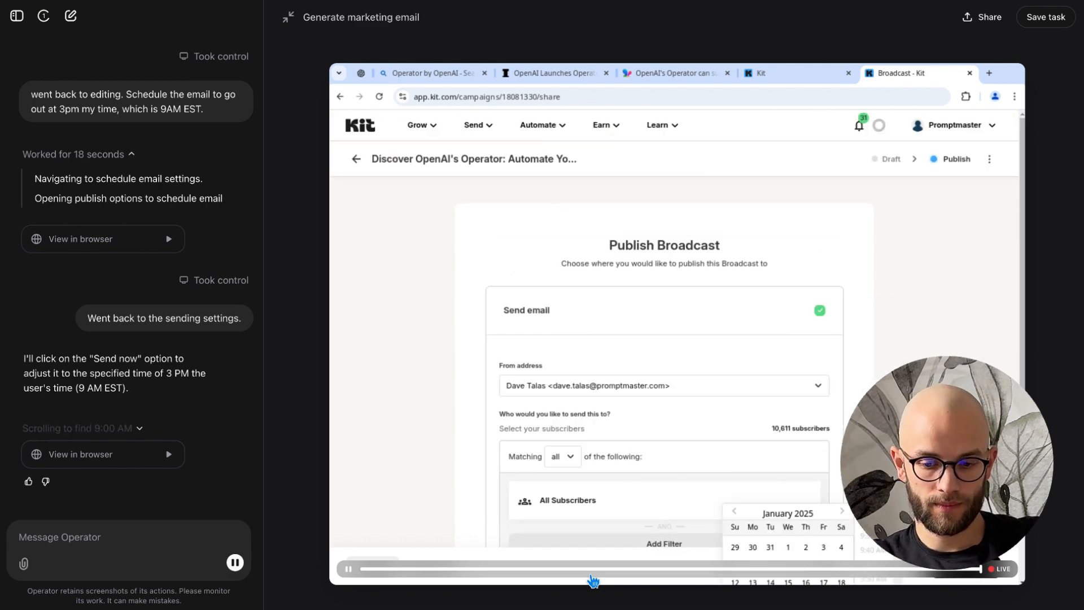
Step: Send 'Schedule it for Jan 25th, 1PM', rewind the replay, and take control to check the schedule
click(136, 543)
text(Schedule it for Jan 25th, 1PM)
click(235, 564)
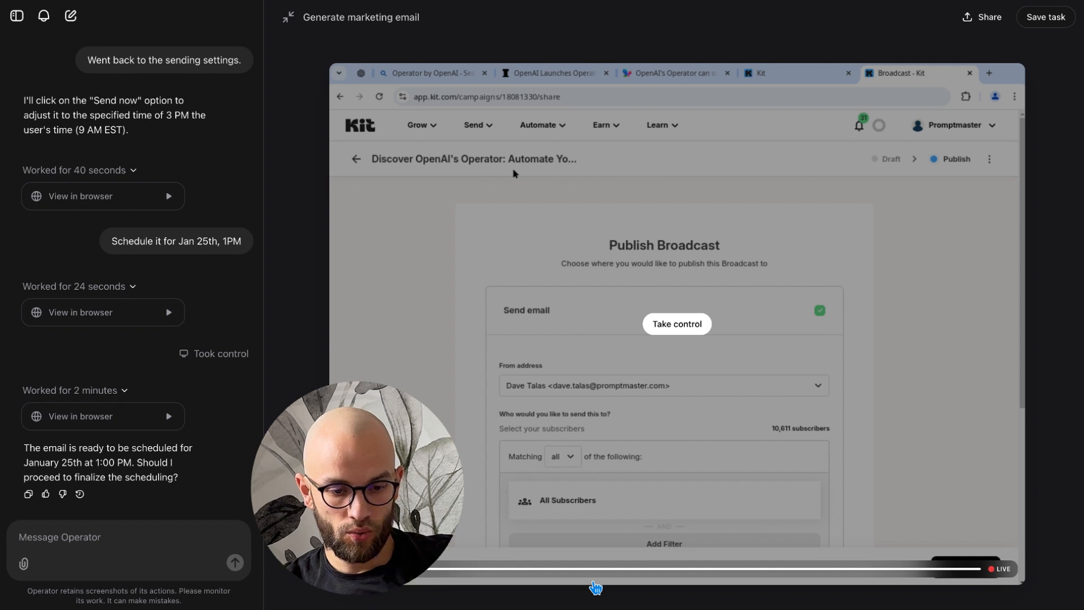
drag(596, 587, 349, 569)
click(683, 323)
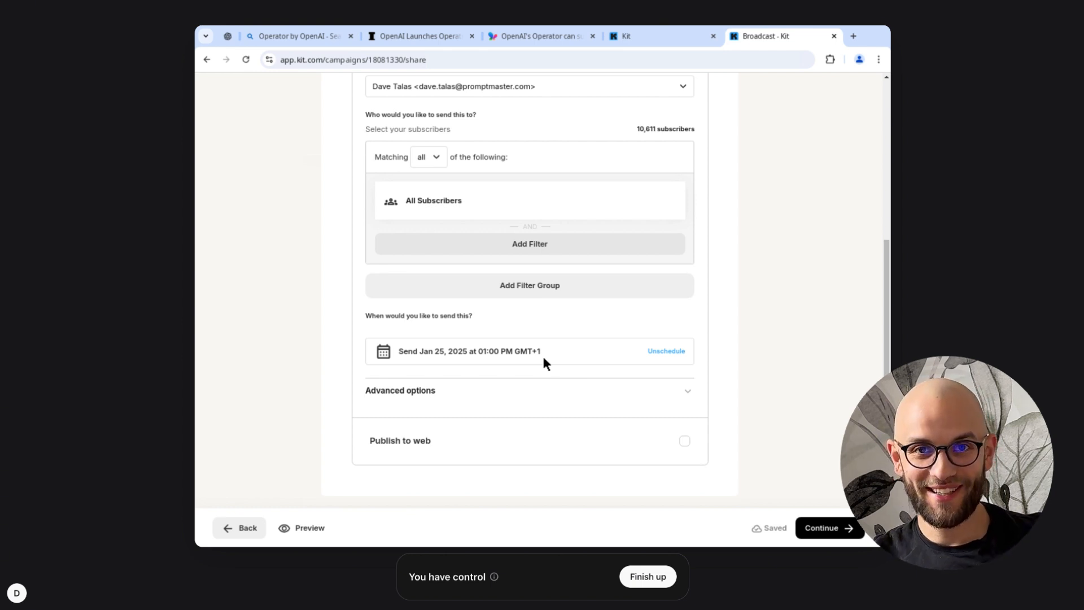
Step: Return control with a 'yes' note so Operator finishes scheduling for Jan 25th, 1:00 PM
click(649, 576)
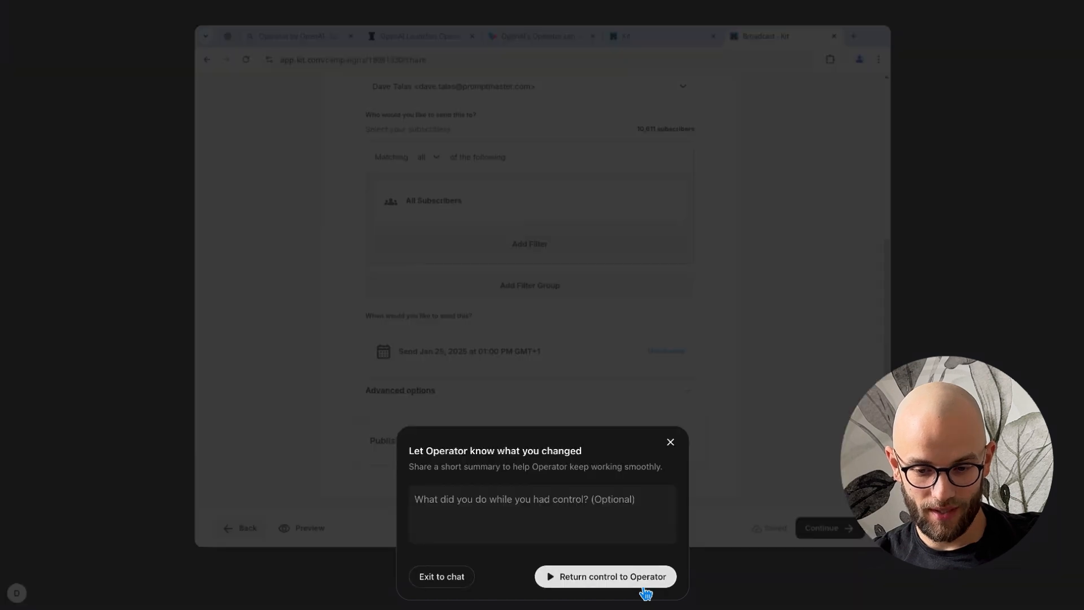
click(484, 534)
text(continue with the scheduling)
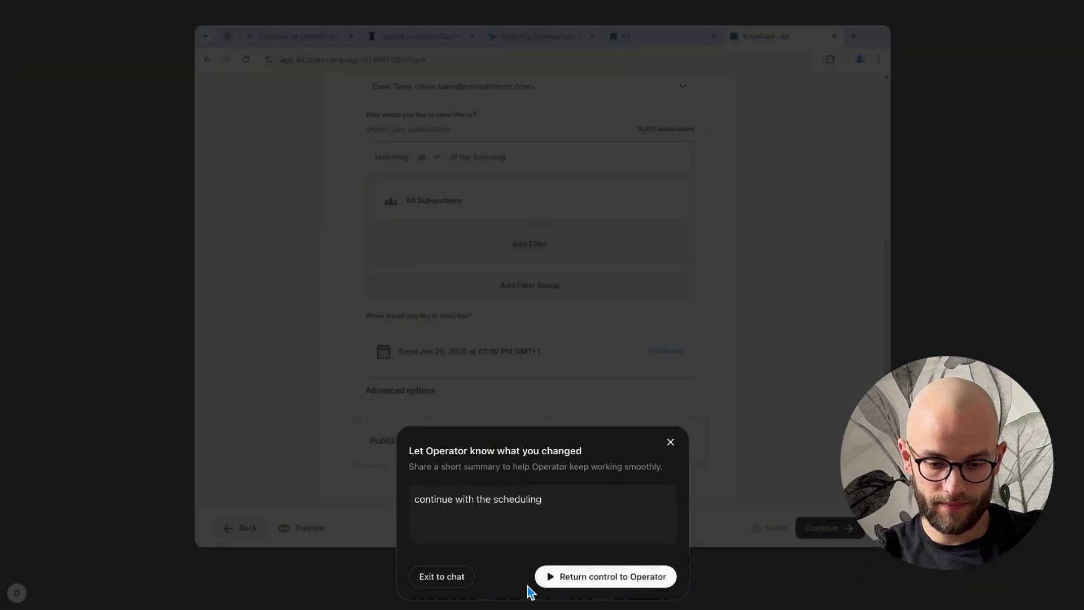
click(605, 577)
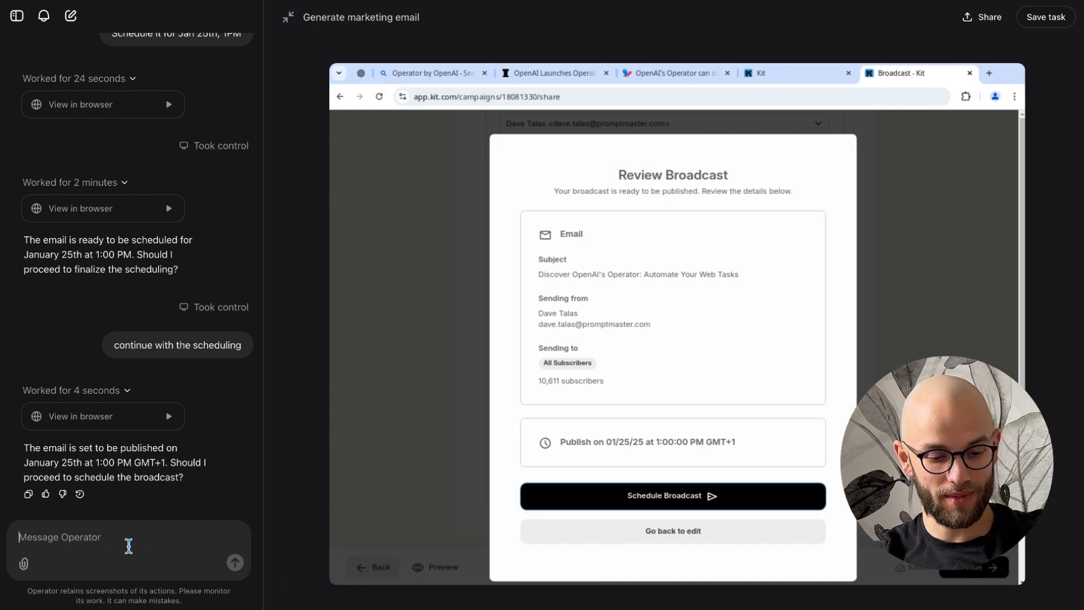
text(ye)
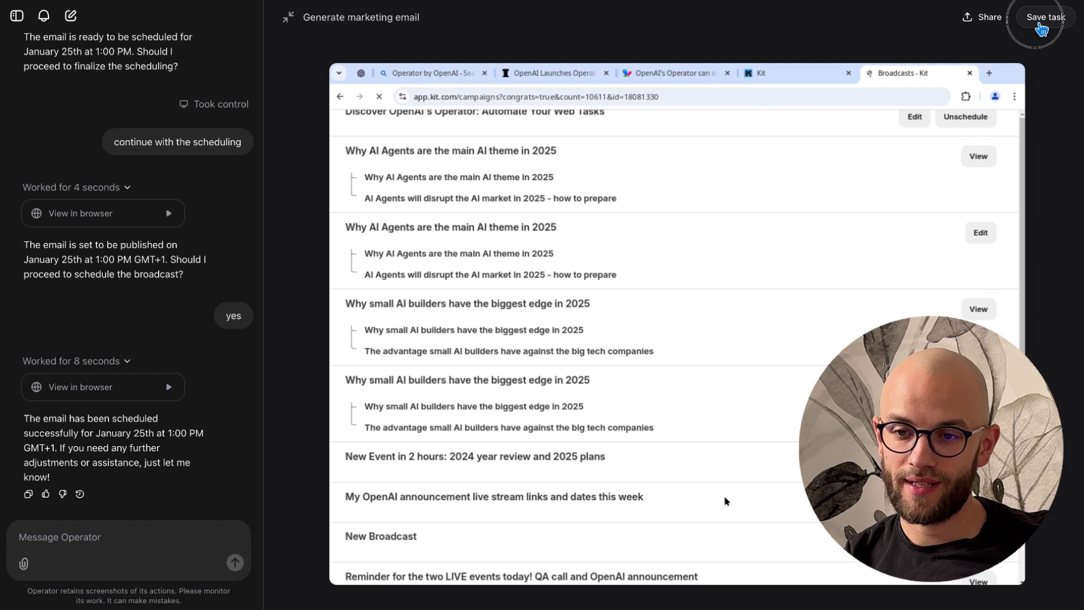
Step: Bring up the Save task form and review its existing title and detailed instructions
click(1040, 17)
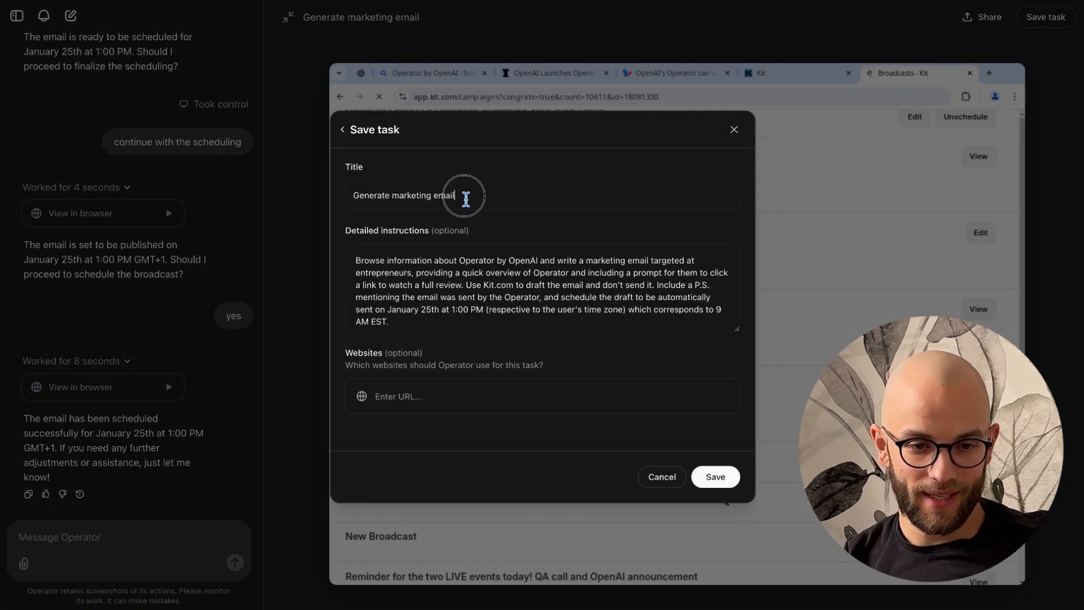
drag(464, 198, 314, 204)
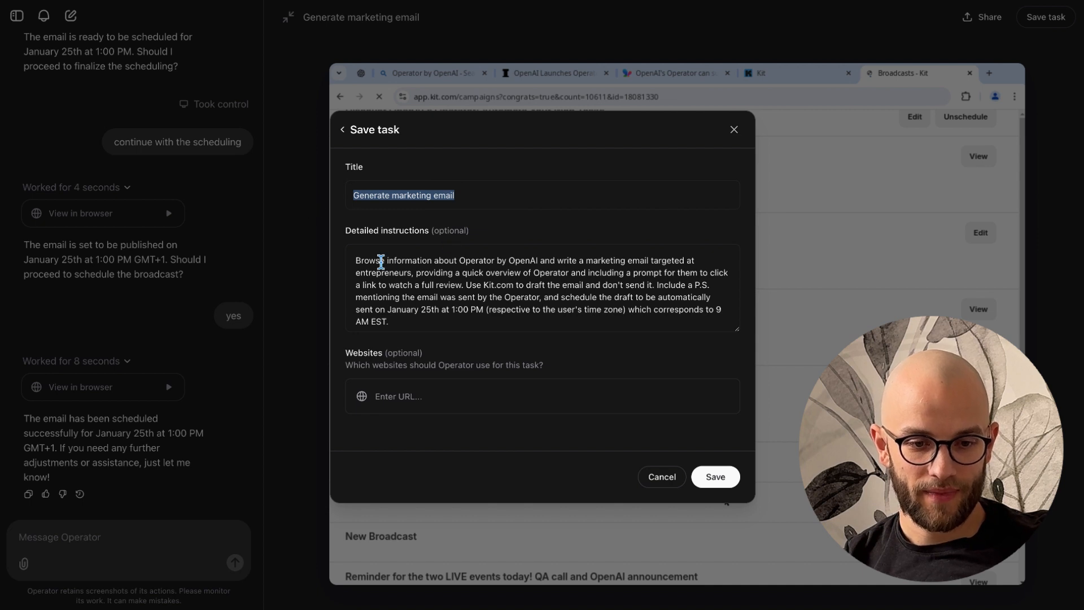
drag(405, 328, 346, 261)
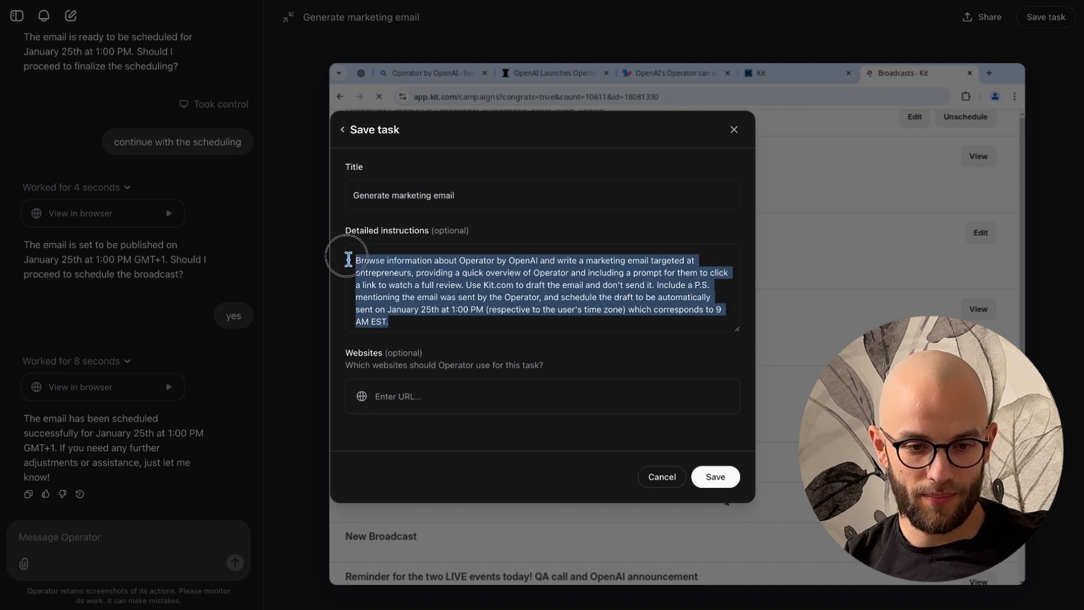
click(458, 315)
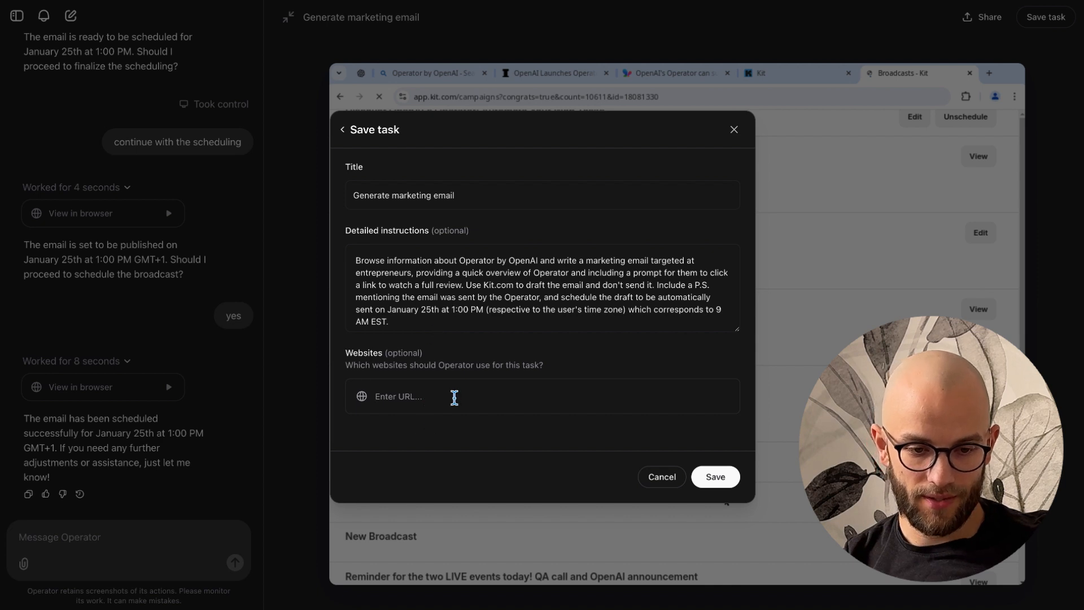
text(kit.com)
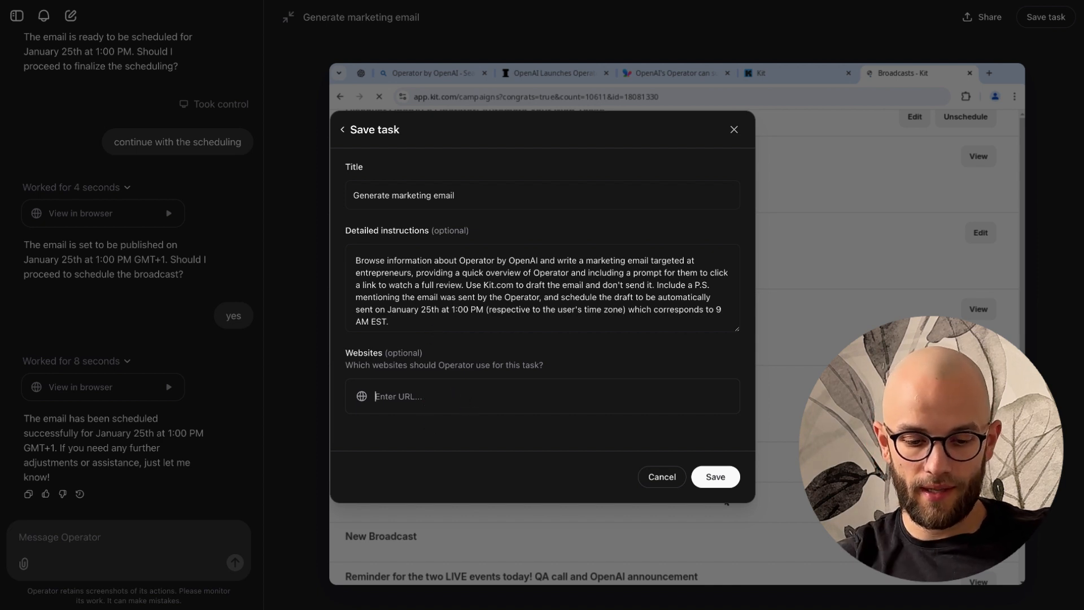
Step: Add kit.com as the task website and select the title and instructions for replacement
click(722, 397)
drag(488, 196, 305, 204)
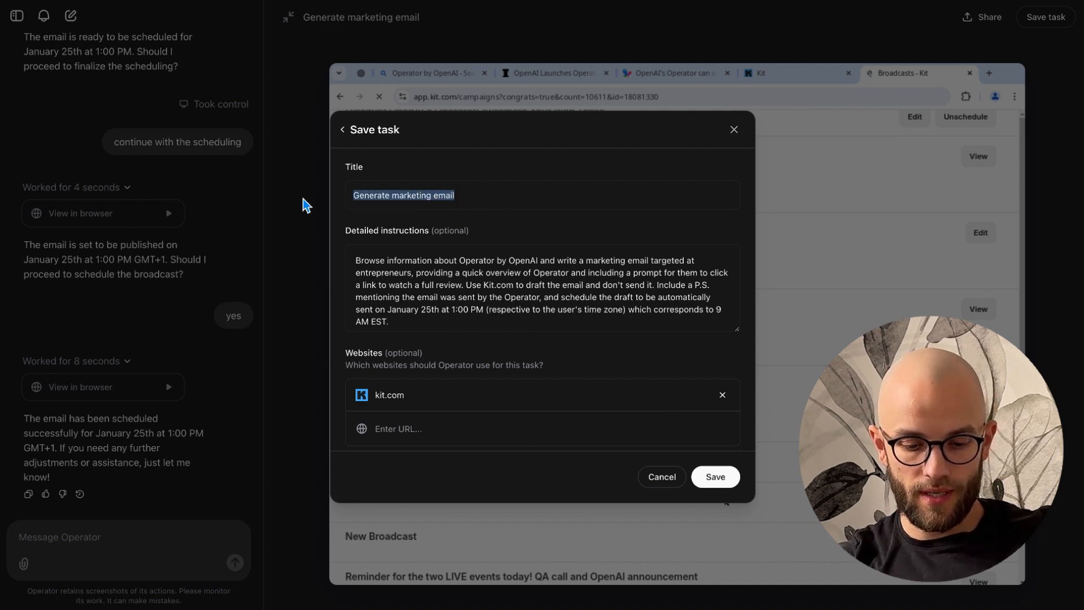
text(Schedule and send)
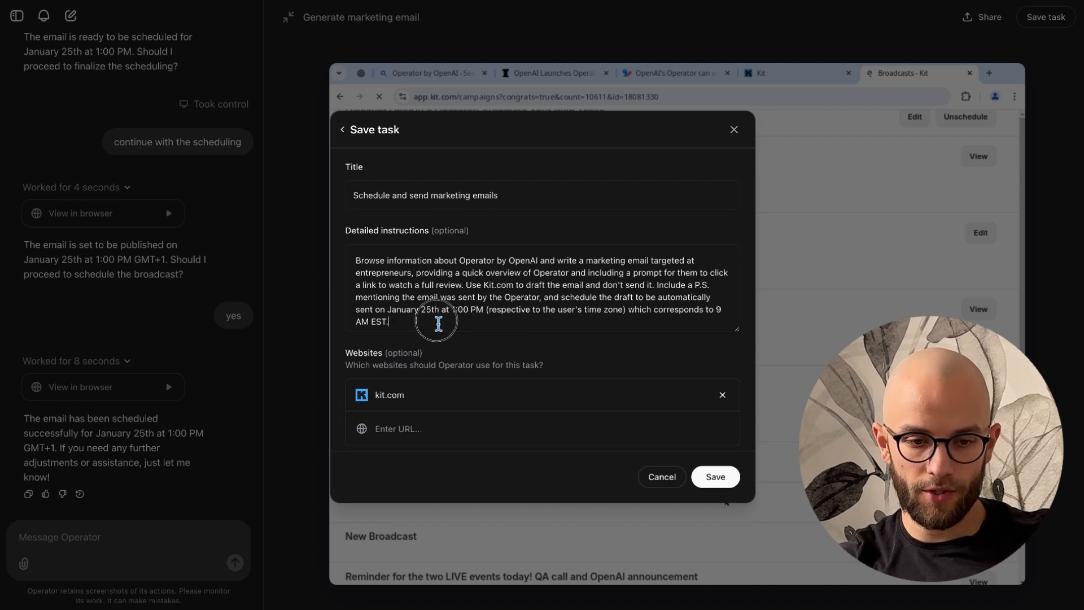
drag(398, 322, 356, 260)
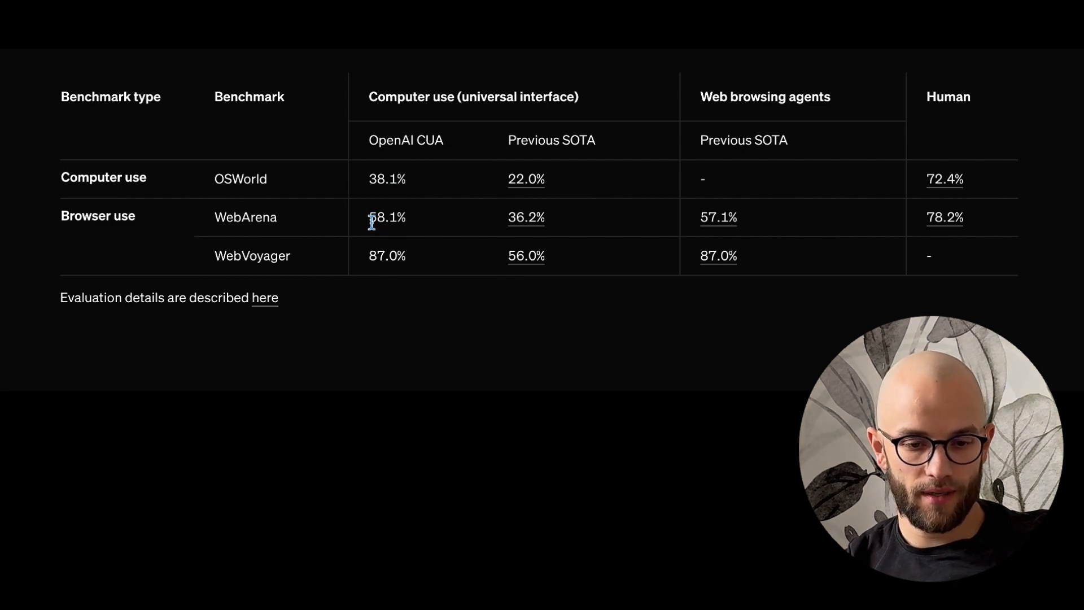
Step: Highlight the WebArena scores: 58.1% for CUA versus 78.2% for humans
drag(370, 222, 407, 222)
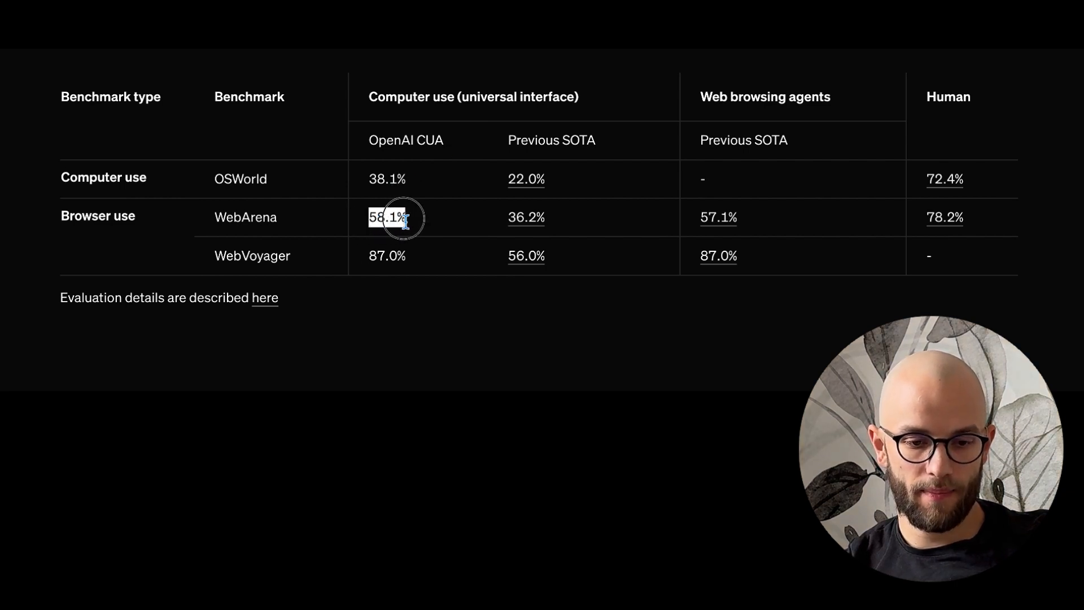
drag(968, 218, 932, 219)
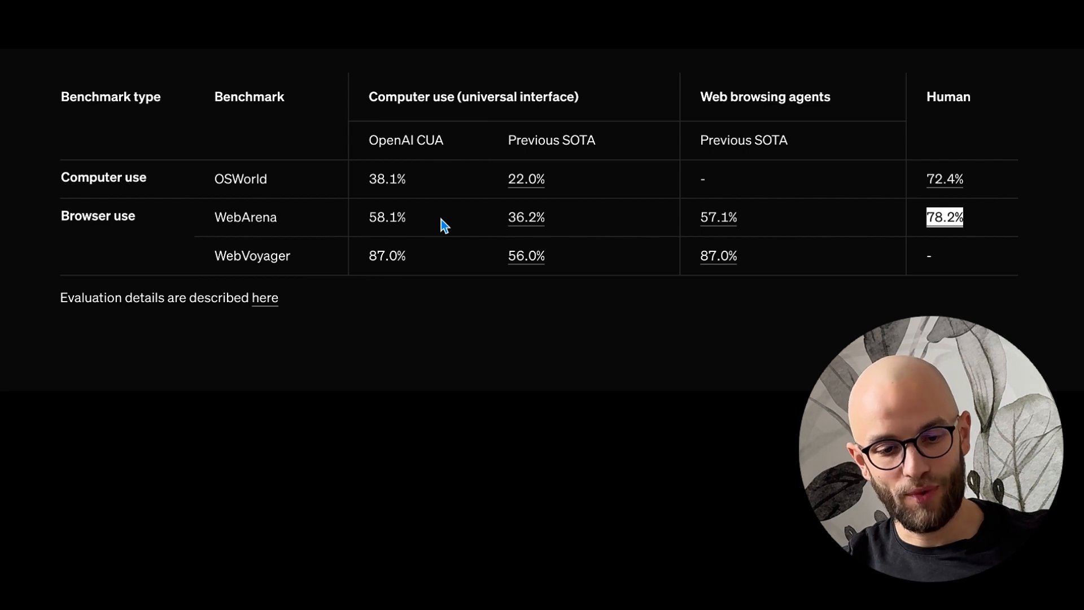
drag(436, 220, 362, 227)
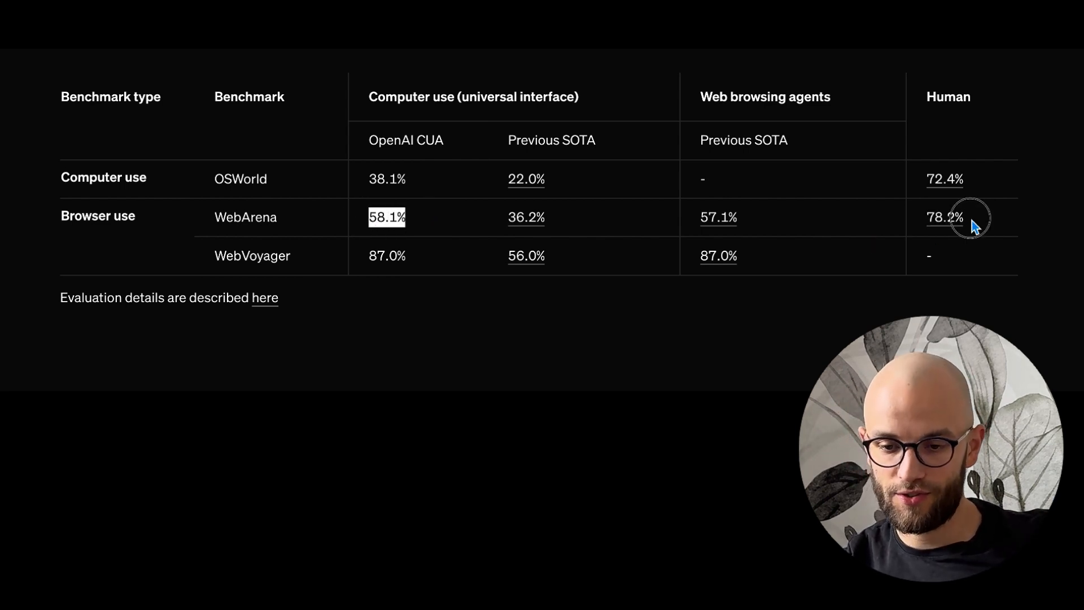
drag(975, 227, 927, 225)
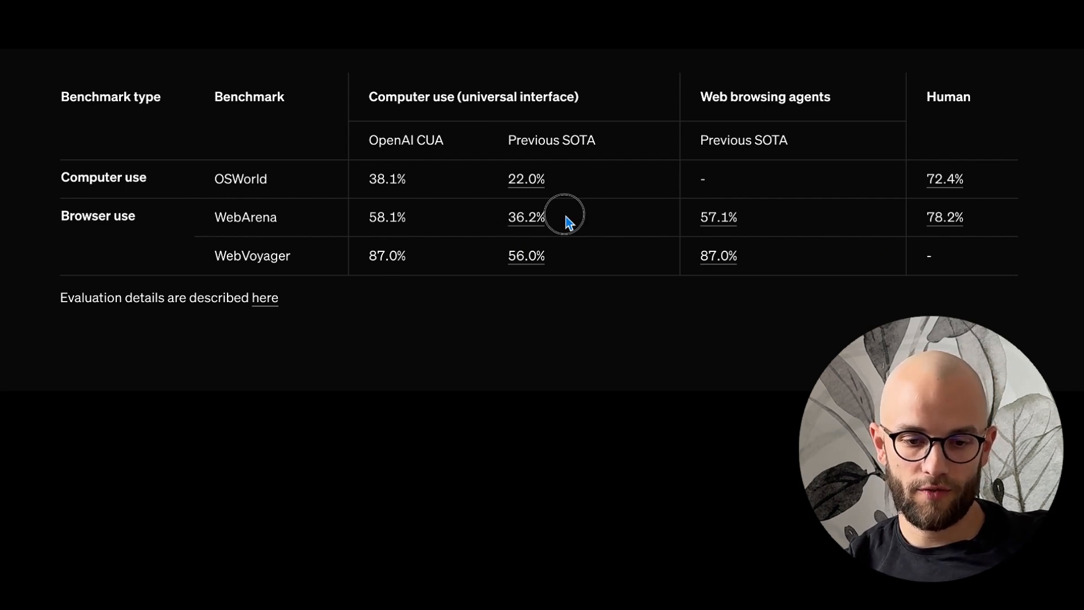
Step: Highlight the previous SOTA 36.2% and web agents' 57.1% WebArena scores
drag(549, 218, 509, 217)
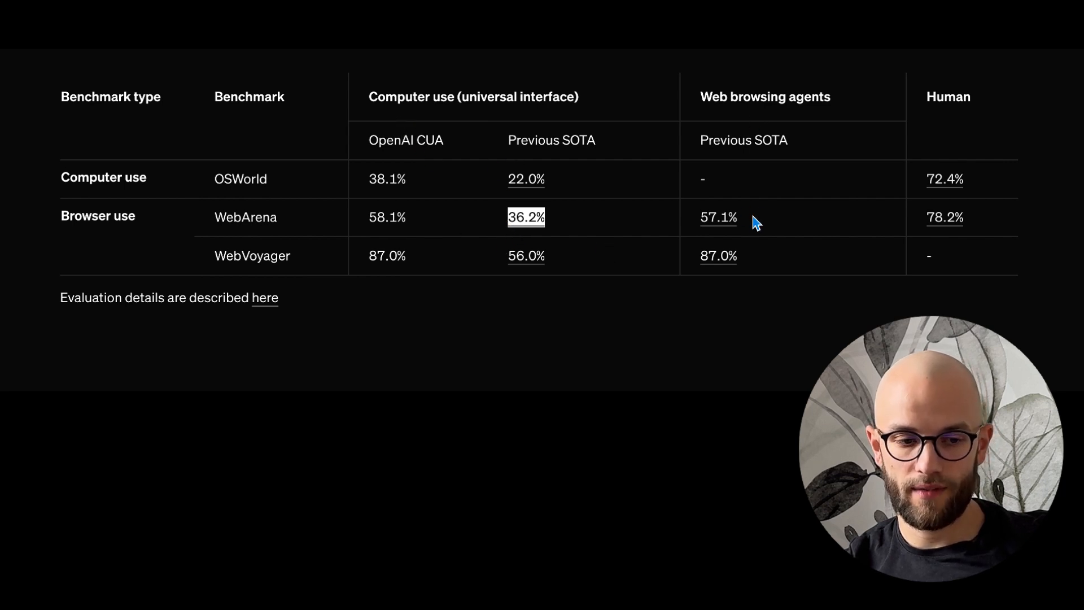
drag(741, 218, 699, 218)
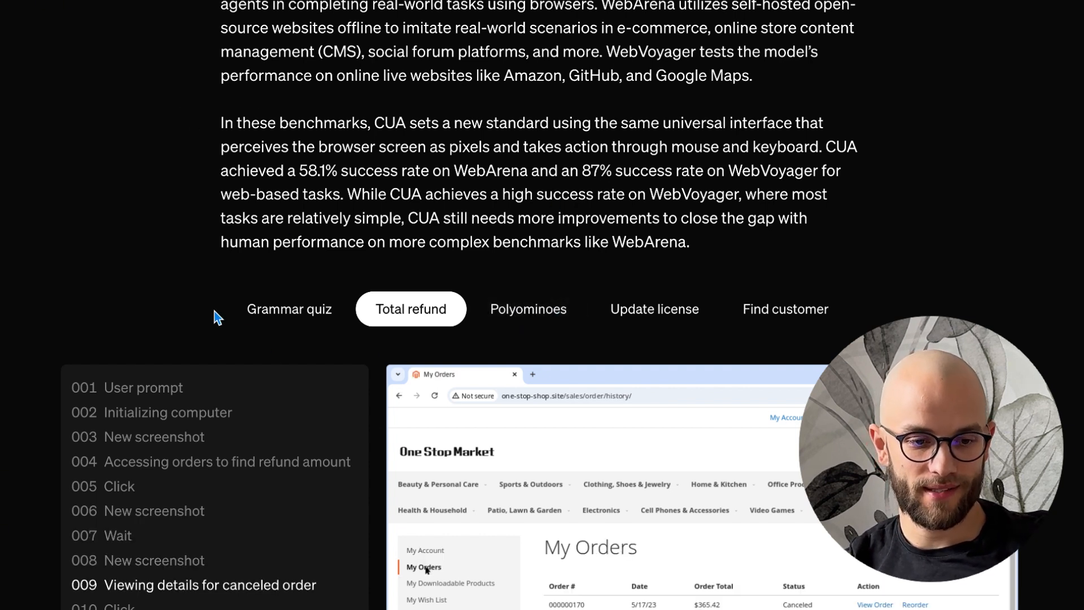
scroll(225, 333, down, 2)
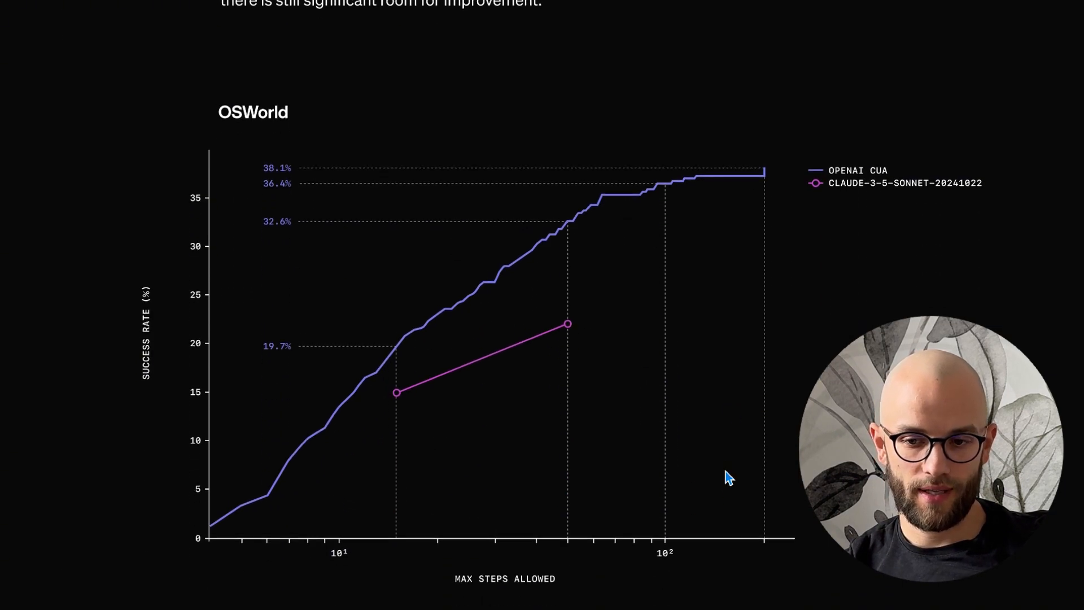
scroll(726, 472, down, 8)
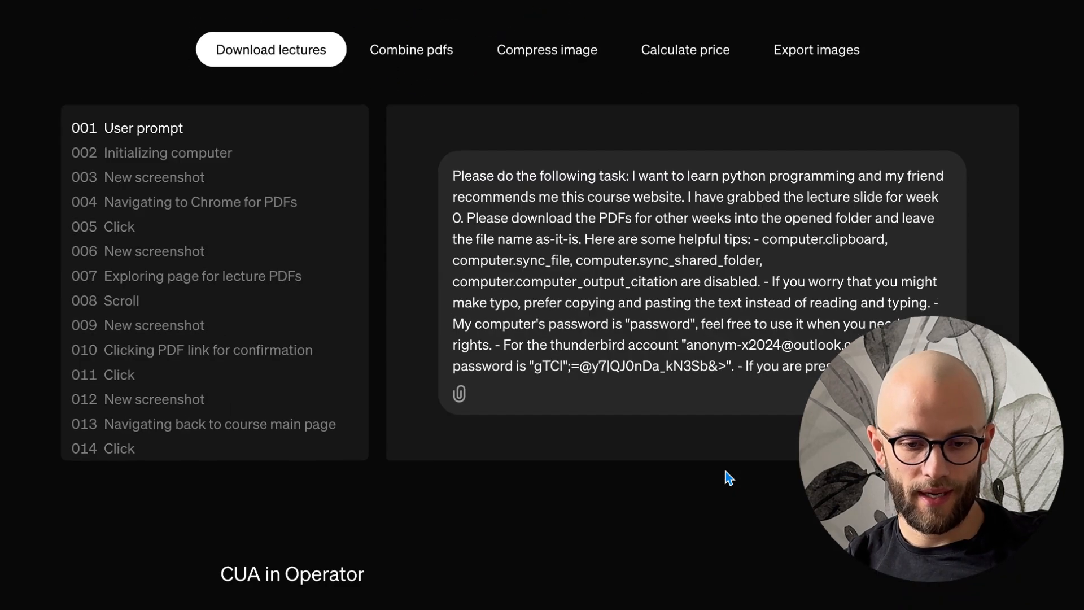
scroll(726, 472, up, 1)
scroll(589, 245, up, 1)
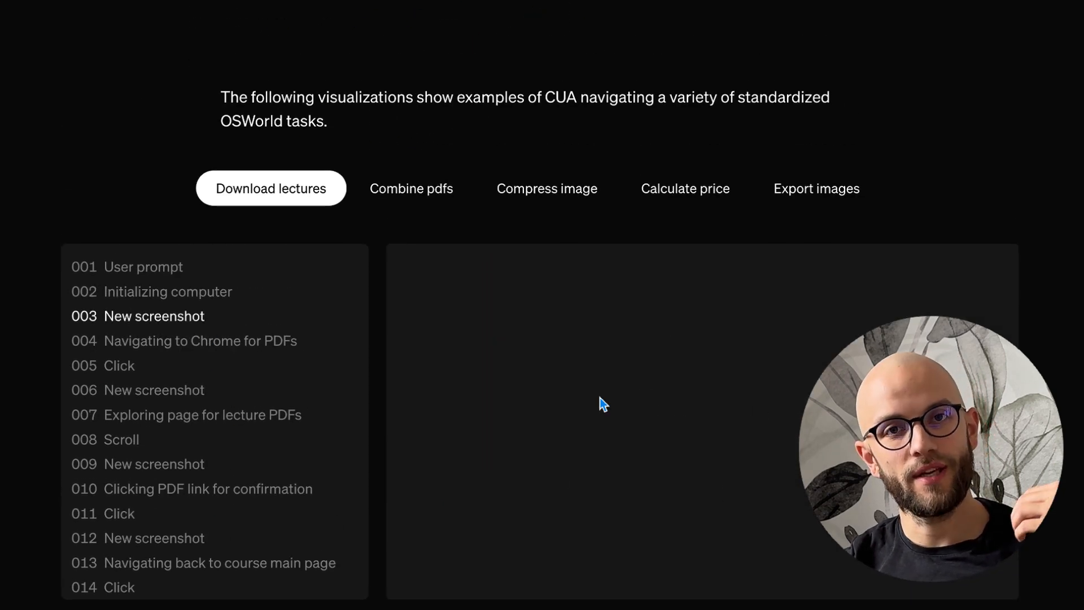